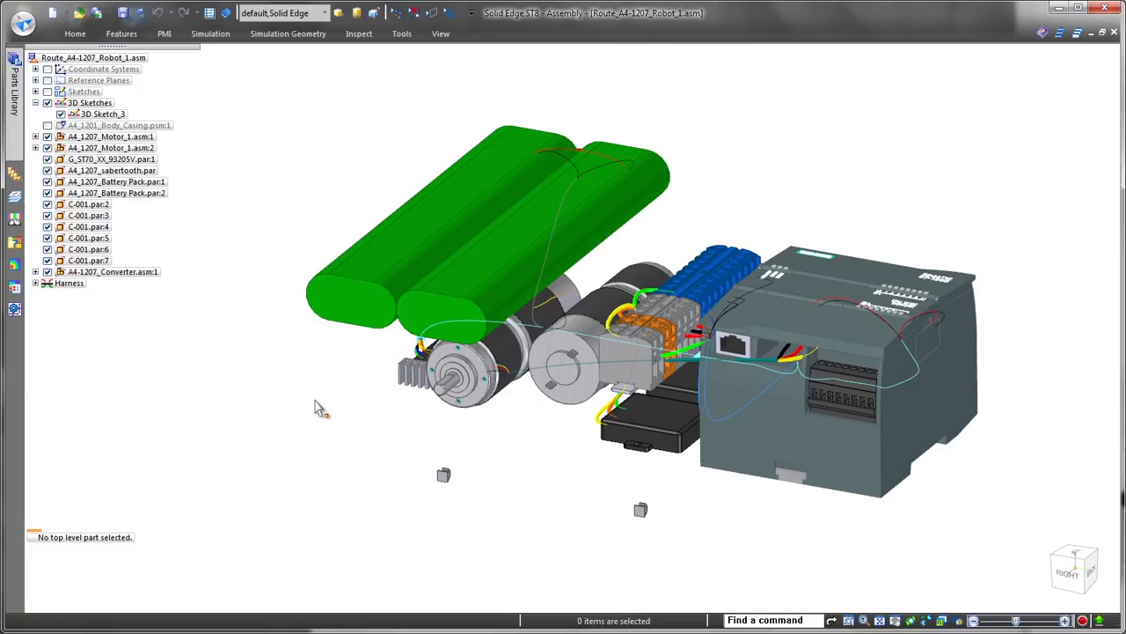
Step: Open the Motor_PD3557 part of A4_1207_Motor_1.asm:2 for in-place editing
{"action": "scroll", "coordinate": [548, 464], "scroll_direction": "up", "scroll_amount": 5}
{"action": "left_click", "coordinate": [586, 453]}
{"action": "left_click", "coordinate": [641, 513]}
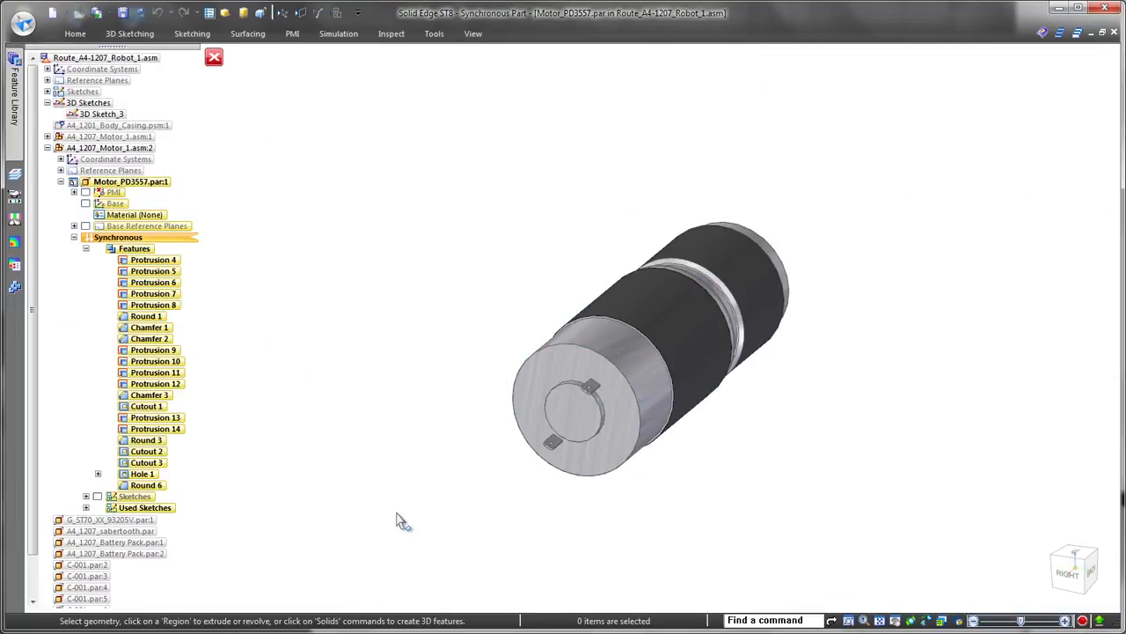
Step: Start assigning terminals for component R-239 and set terminal 1 on the circular hole edge of the motor's lower contact tab
{"action": "scroll", "coordinate": [397, 452], "scroll_direction": "up", "scroll_amount": 5}
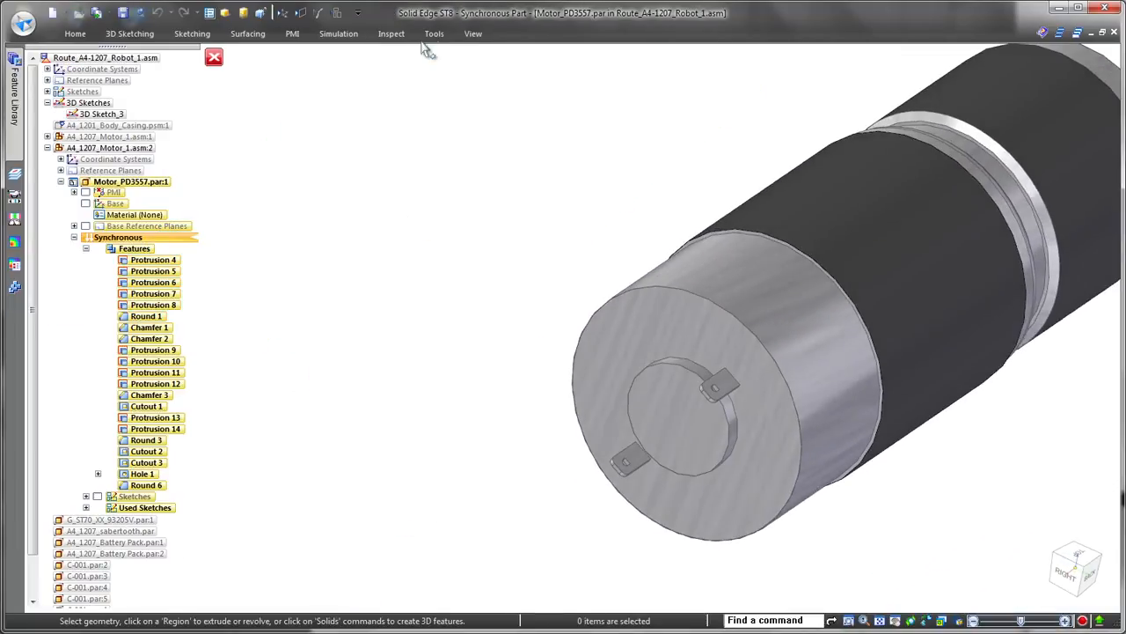
{"action": "left_click", "coordinate": [435, 33]}
{"action": "left_click", "coordinate": [503, 89]}
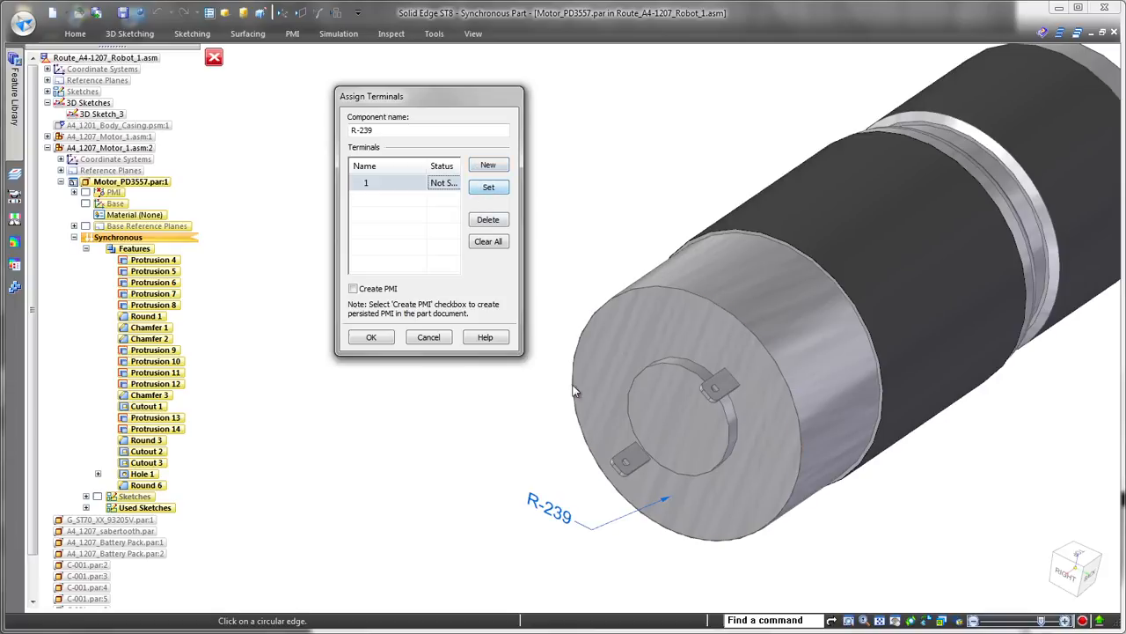
{"action": "left_click", "coordinate": [626, 463]}
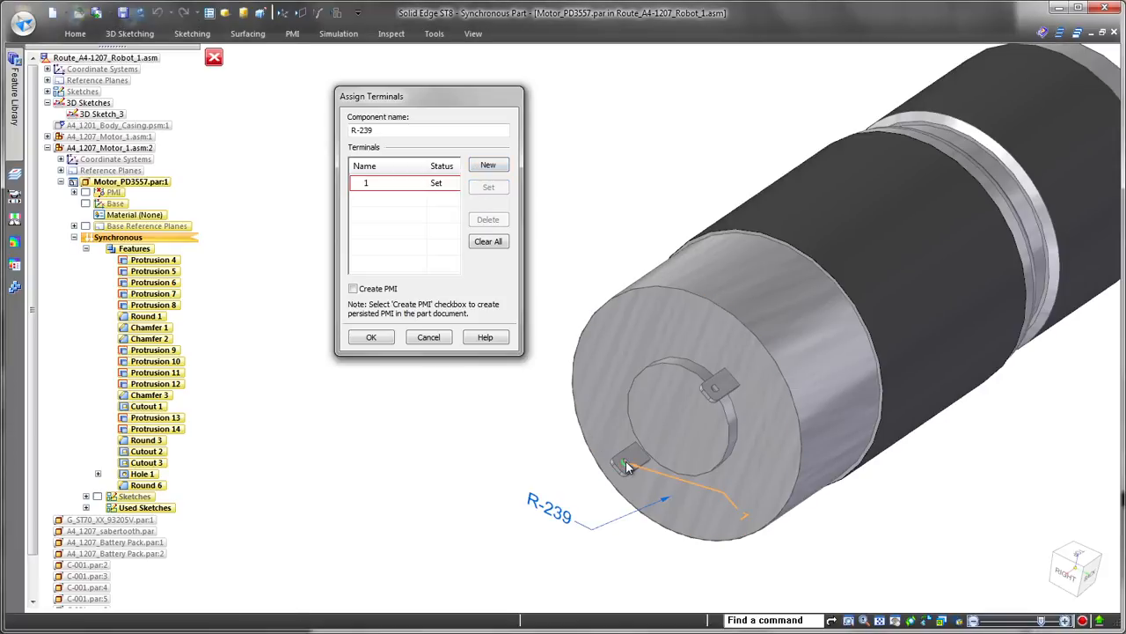
Step: Add terminal 2 and set it on the circular hole edge of the motor's upper contact tab
{"action": "left_click", "coordinate": [489, 167]}
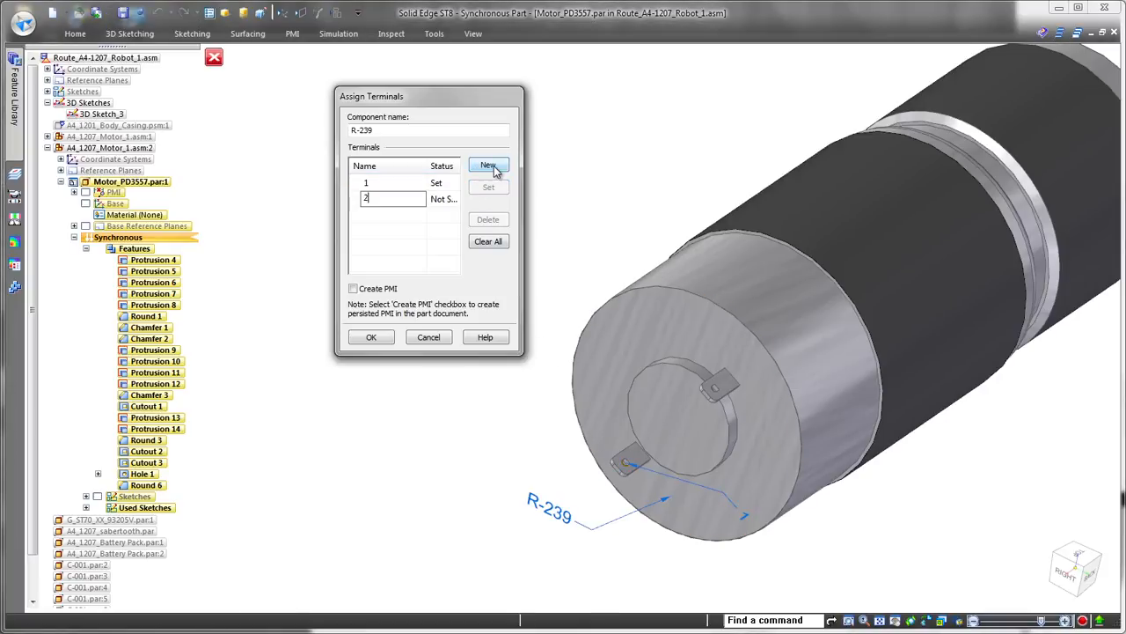
{"action": "middle_click_drag", "start_coordinate": [670, 408], "coordinate": [797, 301]}
{"action": "scroll", "coordinate": [734, 411], "scroll_direction": "up", "scroll_amount": 5}
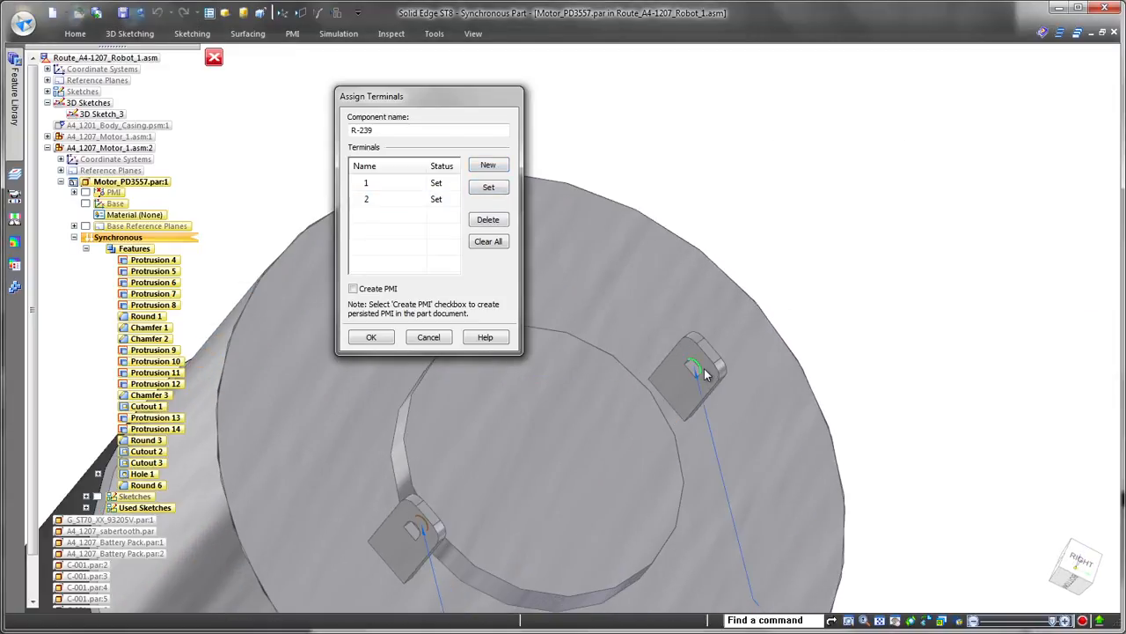
Step: Enable PMI creation for the terminals, accept the assignment and return to the robot assembly
{"action": "scroll", "coordinate": [704, 368], "scroll_direction": "down", "scroll_amount": 5}
{"action": "middle_click_drag", "start_coordinate": [638, 402], "coordinate": [507, 511]}
{"action": "left_click", "coordinate": [377, 290]}
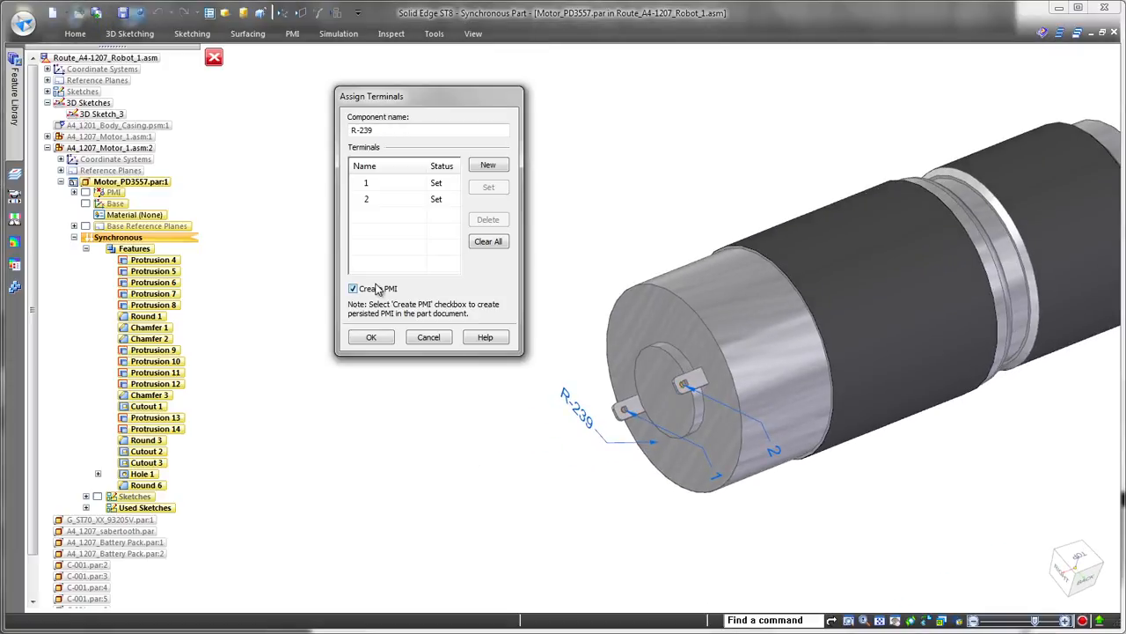
{"action": "left_click", "coordinate": [372, 338]}
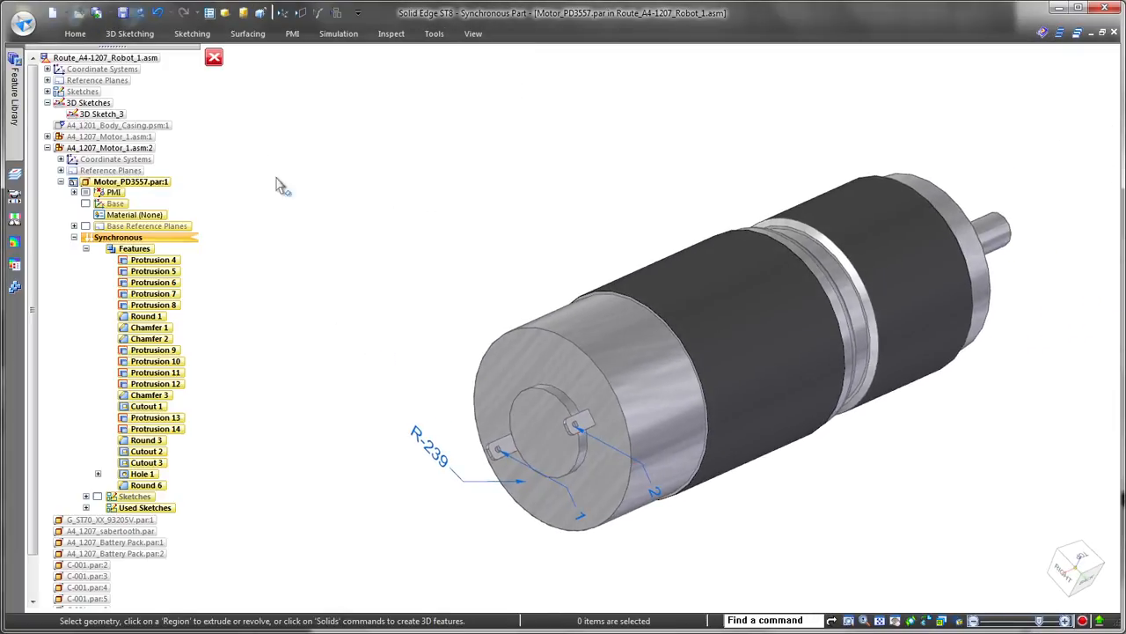
{"action": "left_click", "coordinate": [214, 58]}
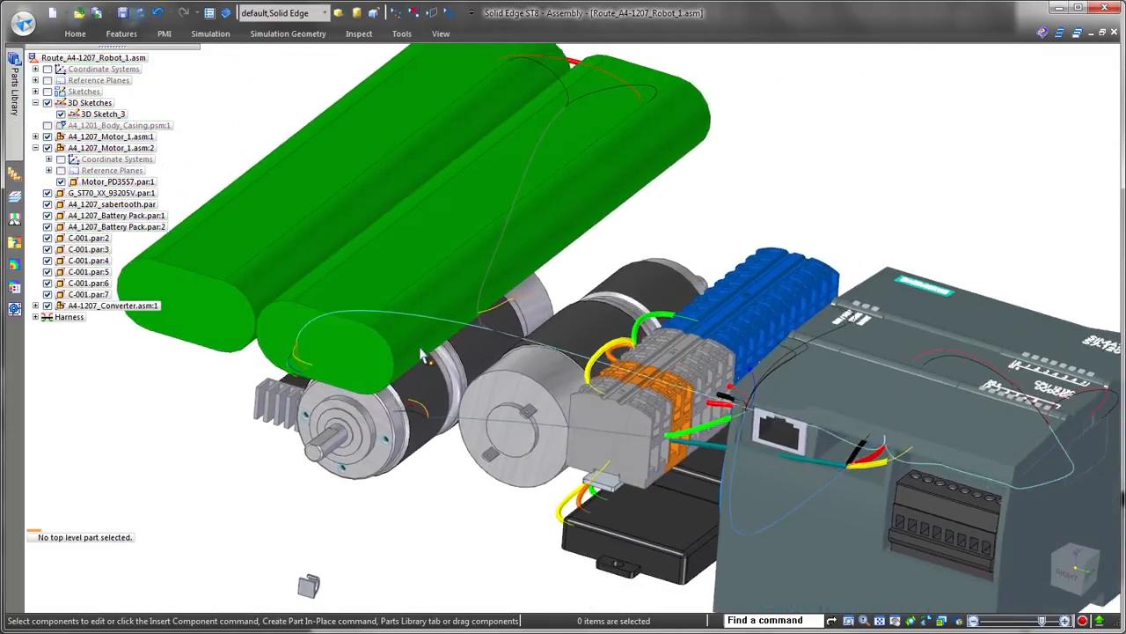
Step: Enter the Harness Design environment and route the teal cable's path through the cylindrical opening of clip C-001.par:3
{"action": "left_click", "coordinate": [402, 33]}
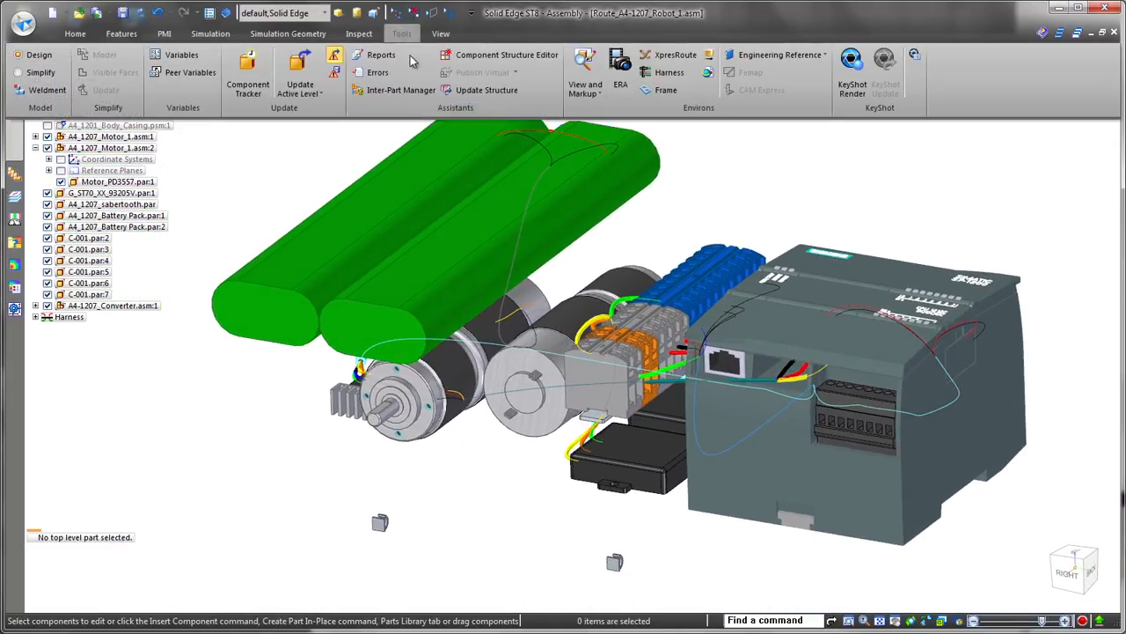
{"action": "left_click", "coordinate": [655, 77]}
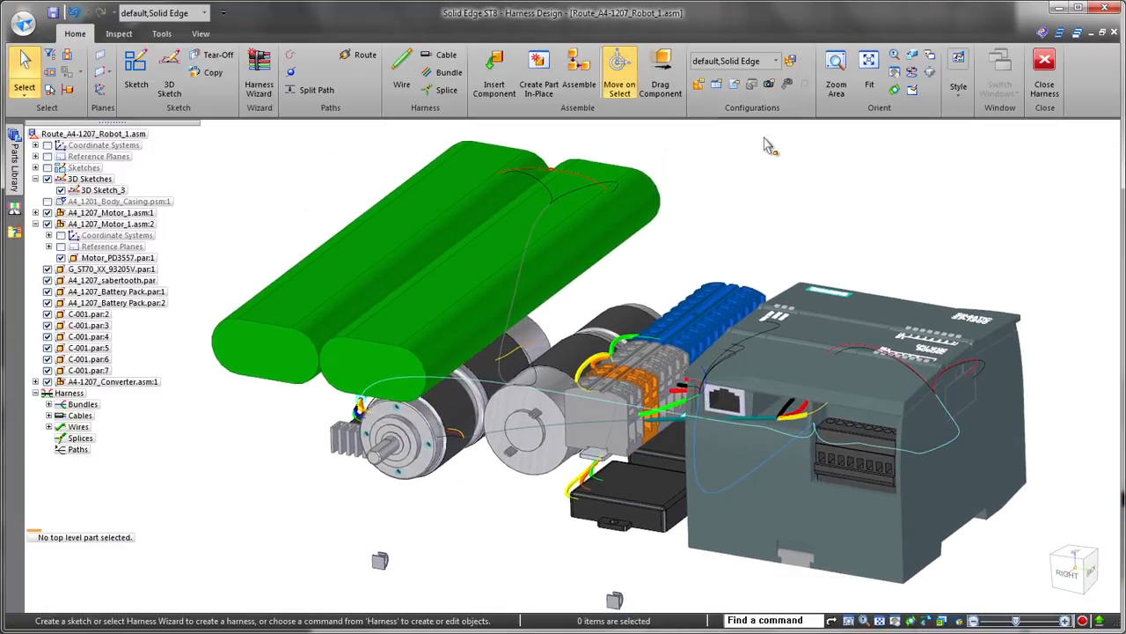
{"action": "left_click", "coordinate": [356, 54]}
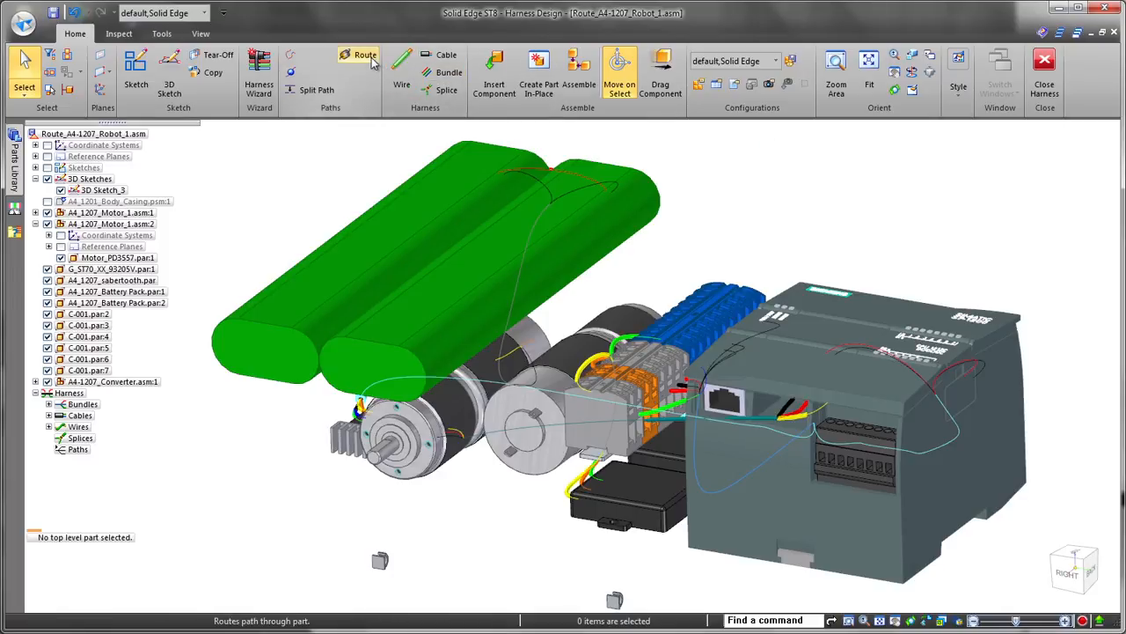
{"action": "scroll", "coordinate": [785, 460], "scroll_direction": "up", "scroll_amount": 3}
{"action": "scroll", "coordinate": [785, 461], "scroll_direction": "up", "scroll_amount": 1}
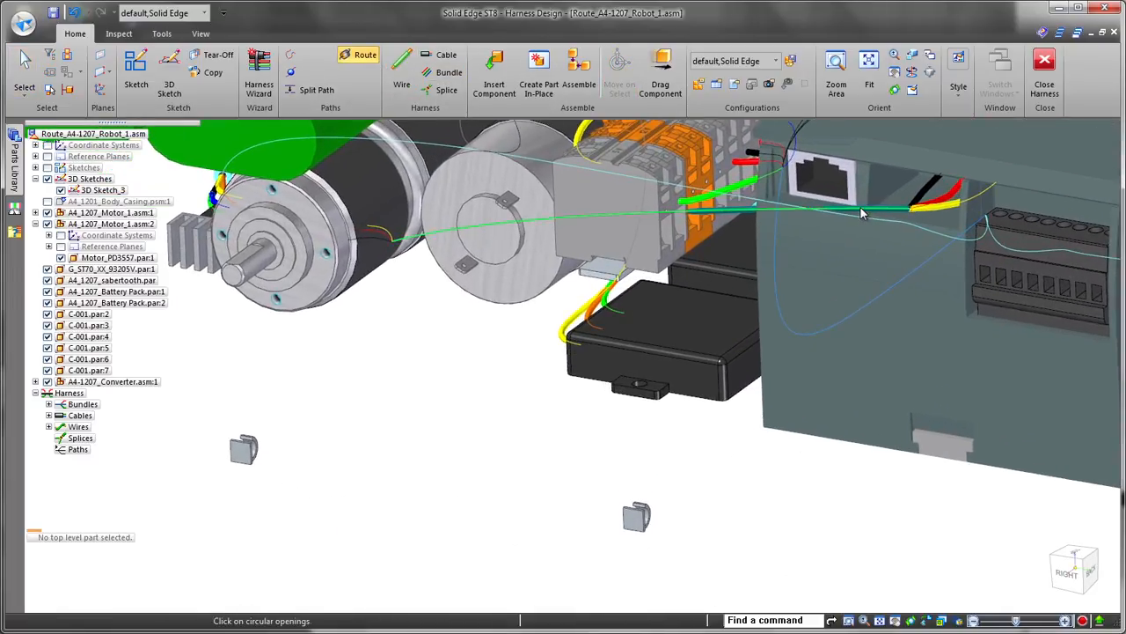
{"action": "scroll", "coordinate": [686, 440], "scroll_direction": "up", "scroll_amount": 2}
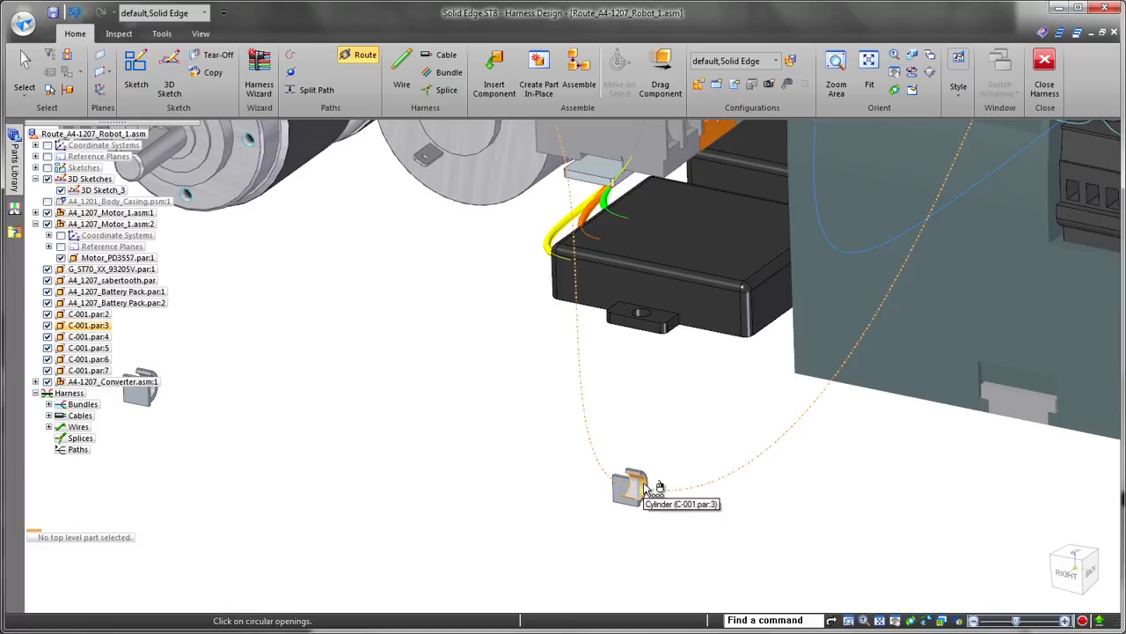
{"action": "left_click", "coordinate": [647, 489]}
{"action": "key", "text": "f"}
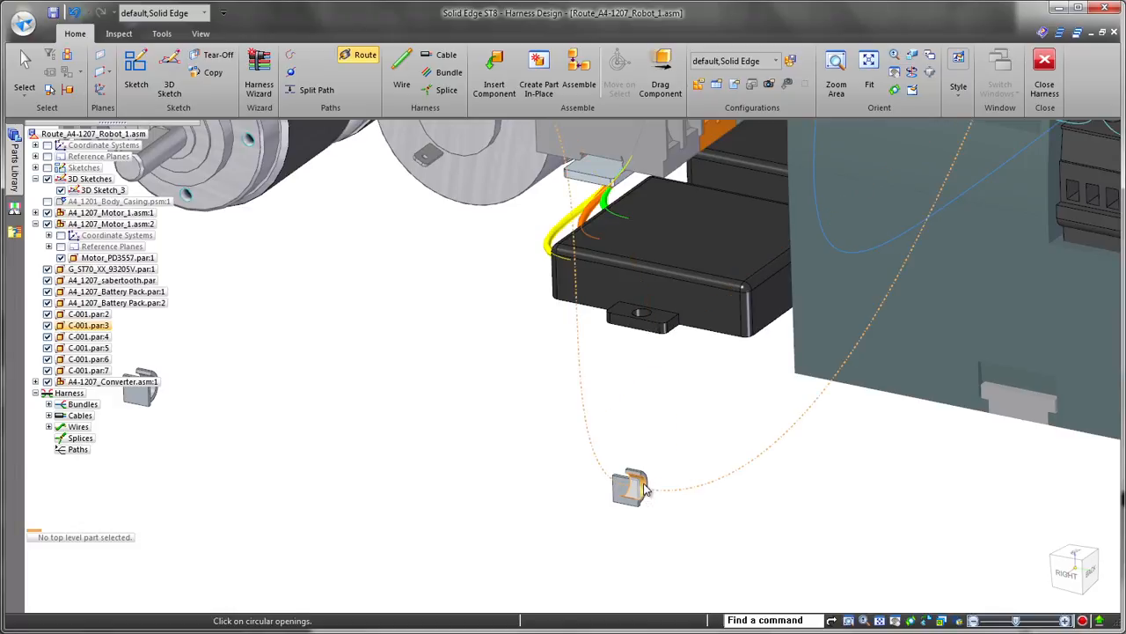
{"action": "left_click", "coordinate": [645, 490]}
{"action": "middle_click_drag", "start_coordinate": [565, 474], "coordinate": [361, 410]}
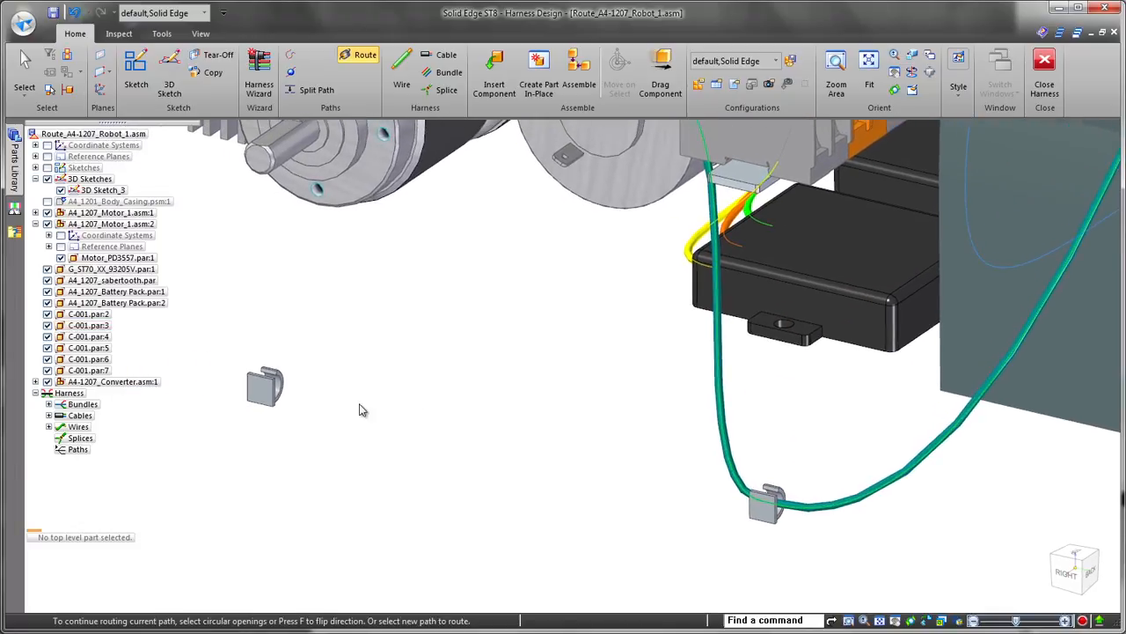
Step: Continue routing the teal cable's path through the other free clip near the motor, and end the routing
{"action": "left_click", "coordinate": [278, 393]}
{"action": "middle_click_drag", "start_coordinate": [537, 341], "coordinate": [720, 473]}
{"action": "key", "text": "Escape"}
Step: Edit cable C1's path by pulling its point at the second motor's end face down below the motors, and finish the edit
{"action": "left_click", "coordinate": [719, 473]}
{"action": "left_click", "coordinate": [775, 527]}
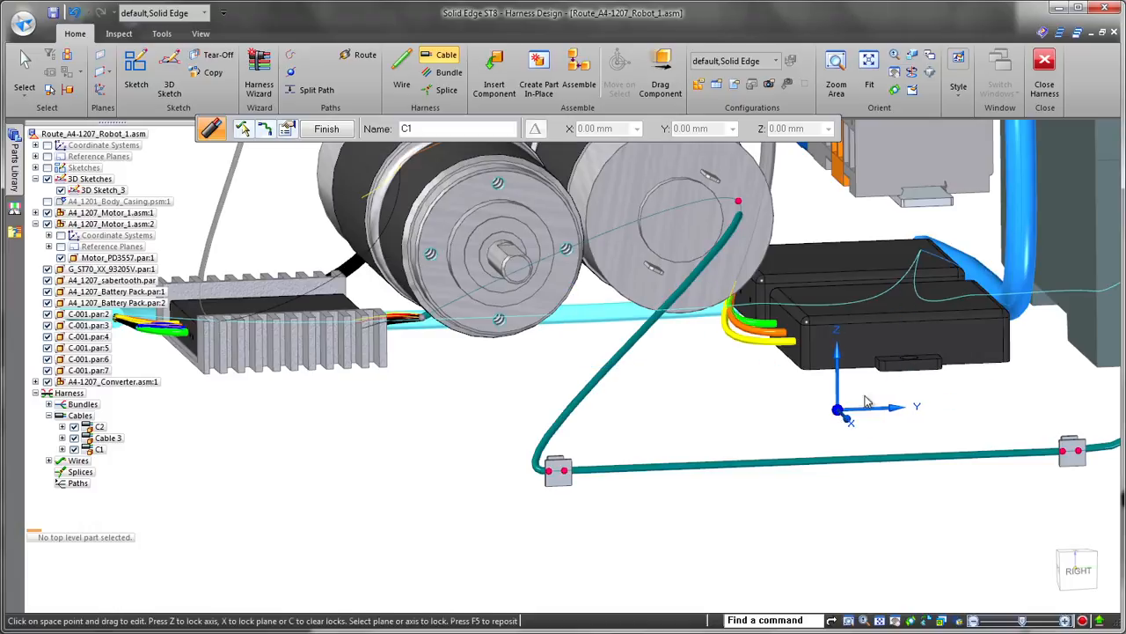
{"action": "left_click_drag", "start_coordinate": [736, 203], "coordinate": [567, 319]}
{"action": "middle_click_drag", "start_coordinate": [588, 363], "coordinate": [572, 456]}
{"action": "right_click", "coordinate": [539, 483]}
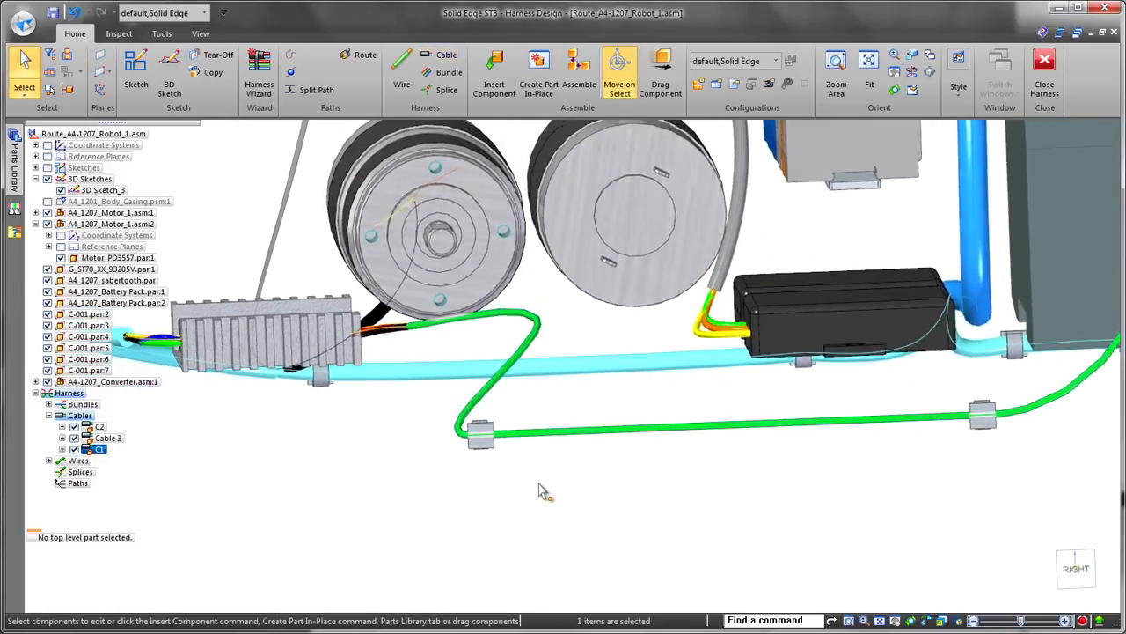
{"action": "left_click", "coordinate": [539, 485]}
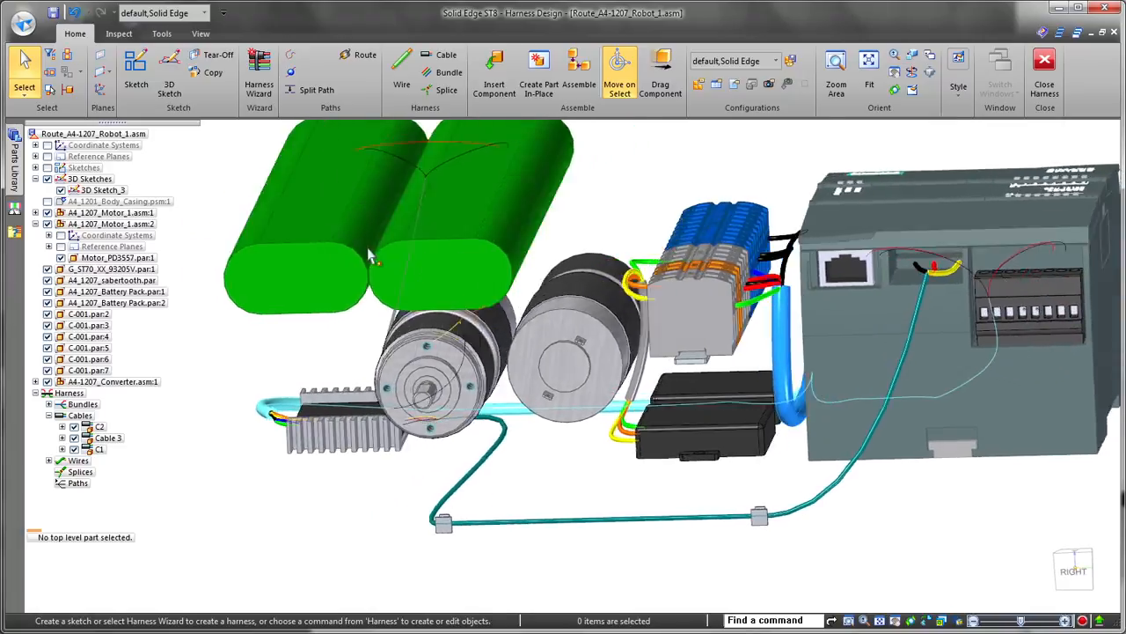
Step: Split cable C1's path between its two clips and draw a new path from the split point up to the second motor's end face
{"action": "left_click", "coordinate": [316, 91]}
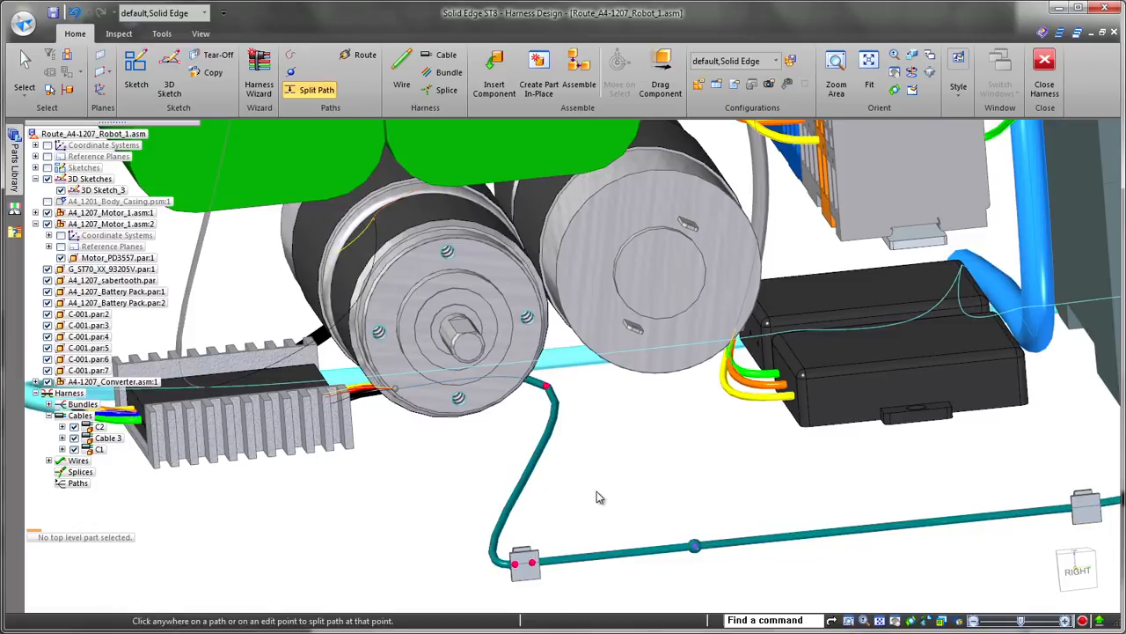
{"action": "key", "text": "Escape"}
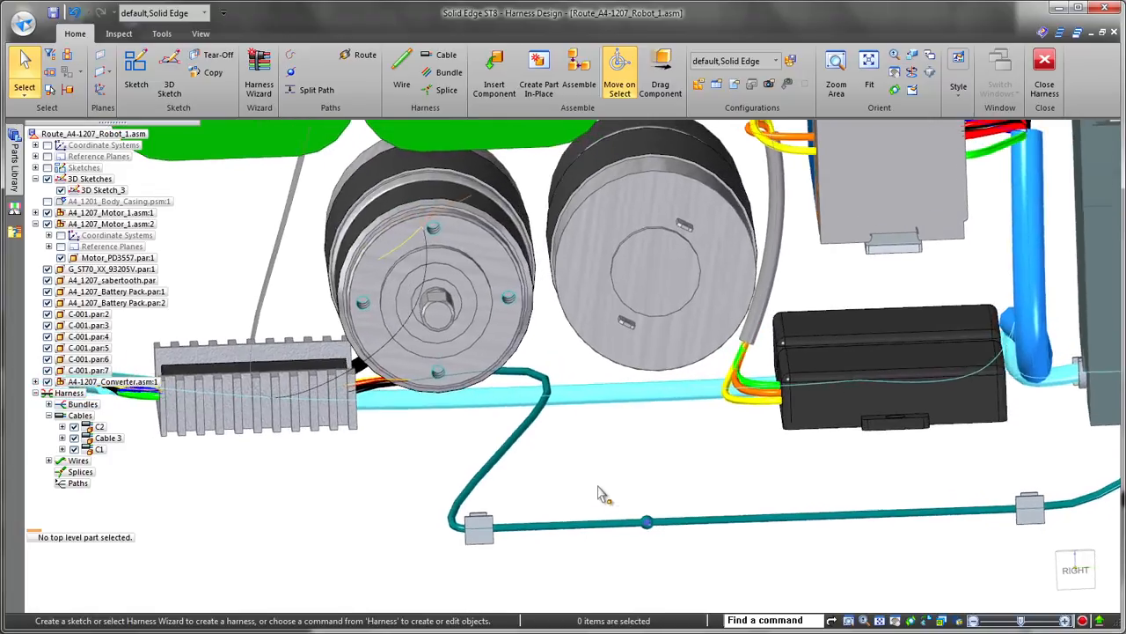
{"action": "left_click", "coordinate": [291, 54]}
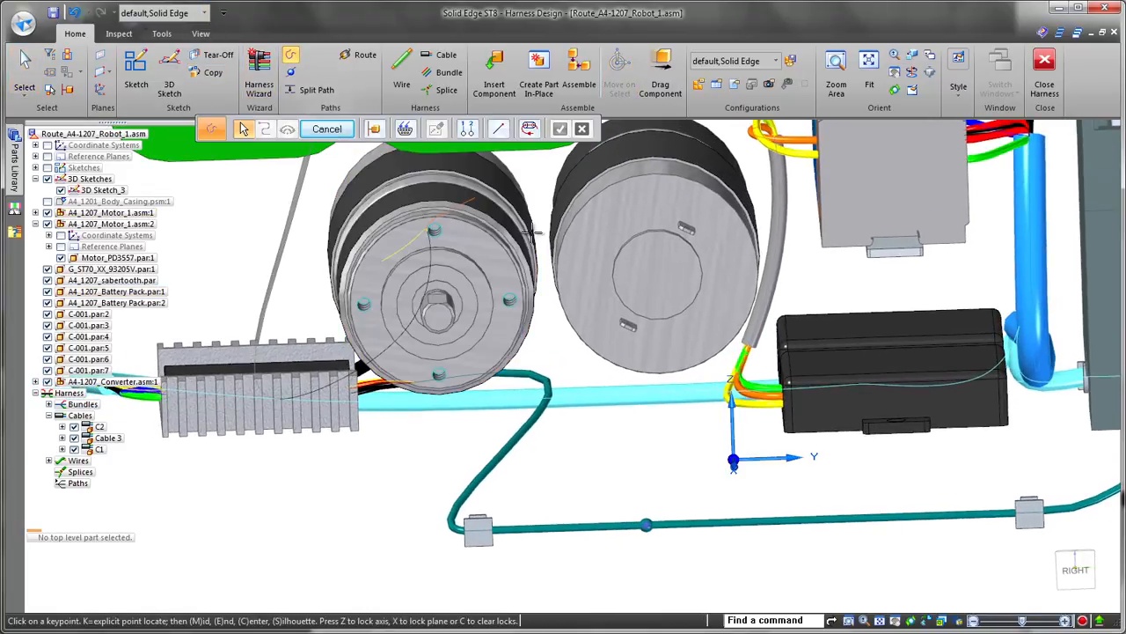
{"action": "left_click", "coordinate": [1077, 565]}
{"action": "scroll", "coordinate": [329, 523], "scroll_direction": "up", "scroll_amount": 5}
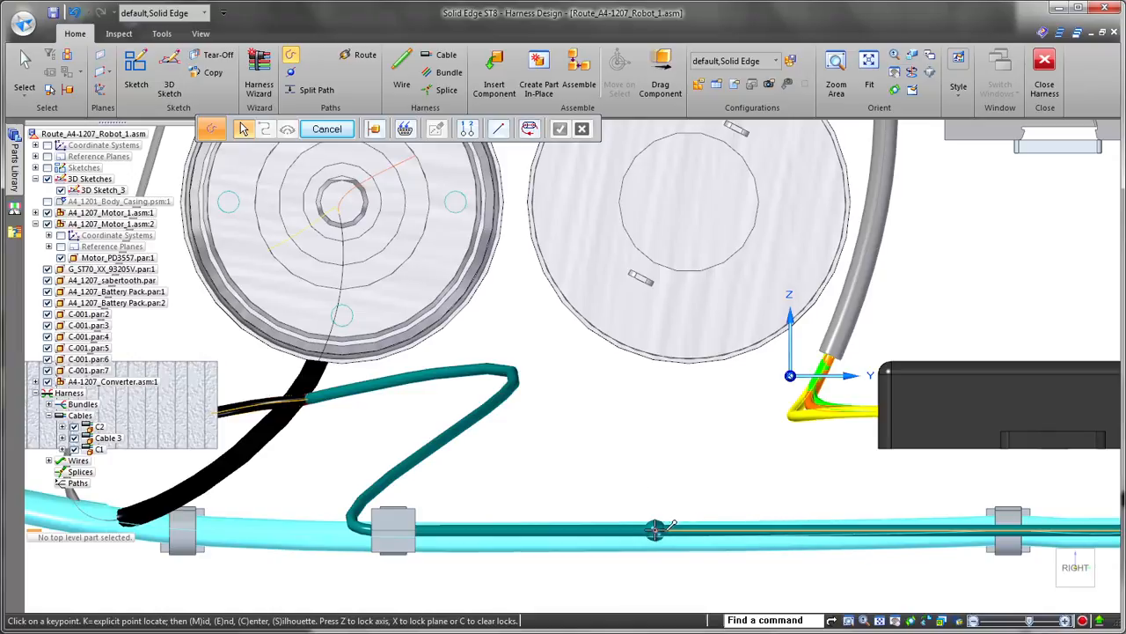
{"action": "left_click", "coordinate": [686, 478]}
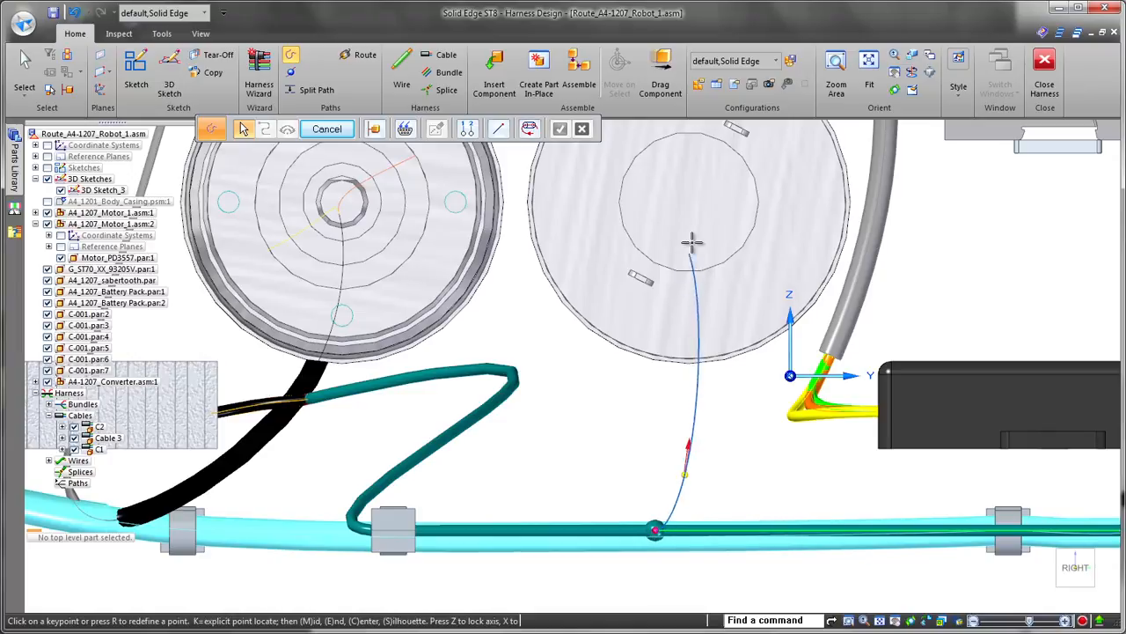
{"action": "left_click", "coordinate": [704, 192]}
Step: In the front view, move the new path's free end inward to the second motor
{"action": "middle_click_drag", "start_coordinate": [734, 460], "coordinate": [1012, 479]}
{"action": "left_click", "coordinate": [1063, 569]}
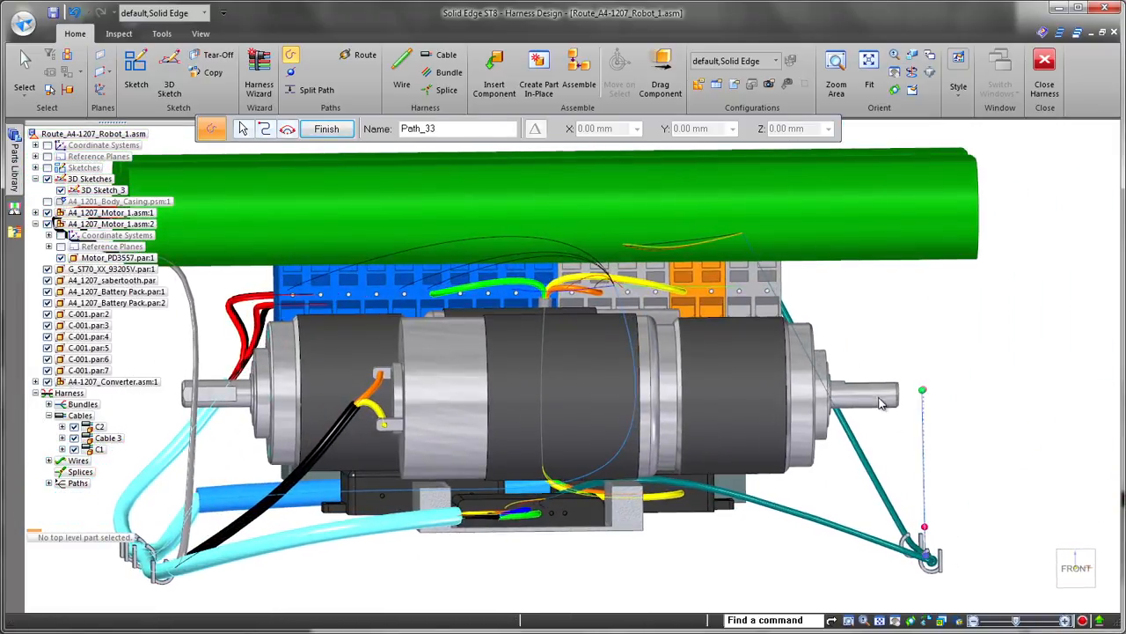
{"action": "left_click", "coordinate": [757, 397]}
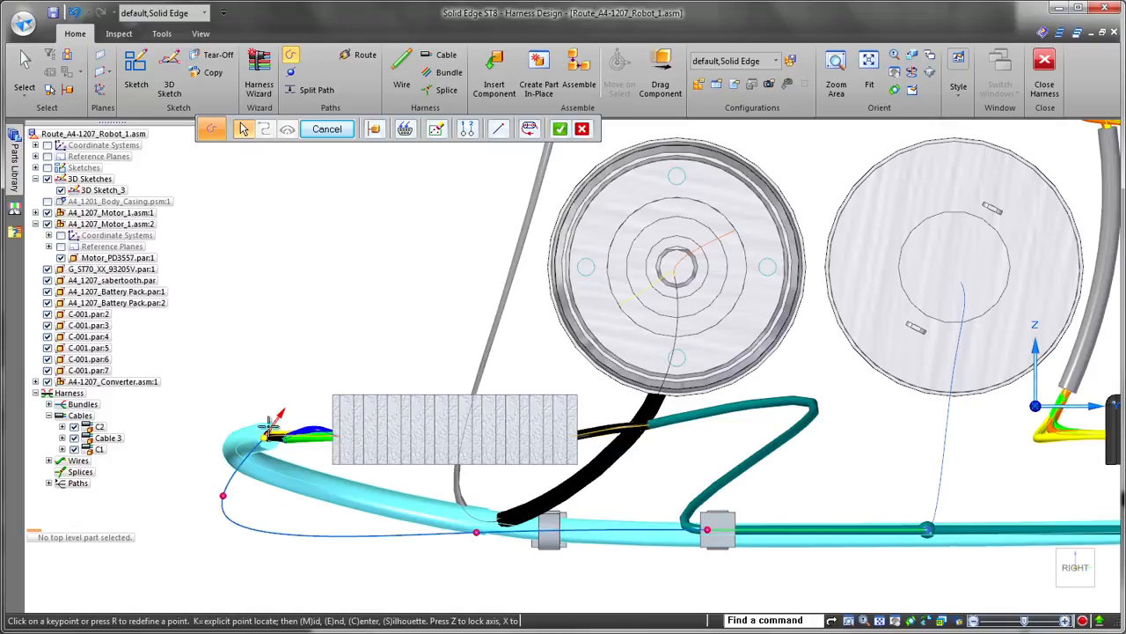
Step: Complete a curved path from the clip to the wire side of the sabertooth controller and adjust its points from the front
{"action": "left_click", "coordinate": [308, 396]}
{"action": "middle_click_drag", "start_coordinate": [313, 395], "coordinate": [870, 484]}
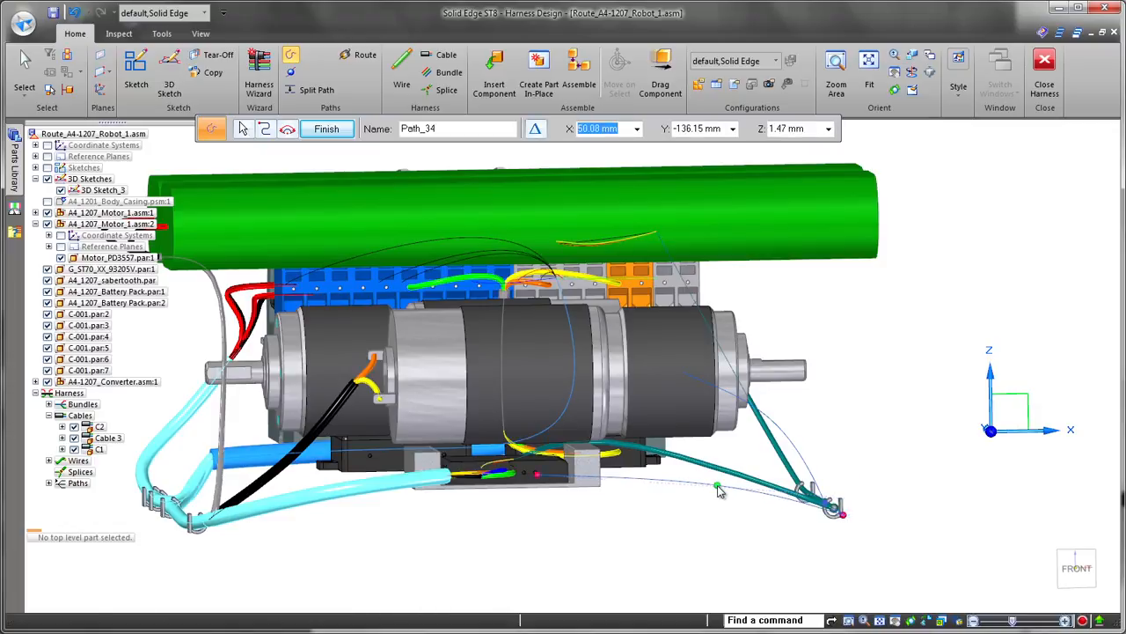
{"action": "middle_click_drag", "start_coordinate": [718, 490], "coordinate": [582, 581]}
{"action": "key", "text": "Escape"}
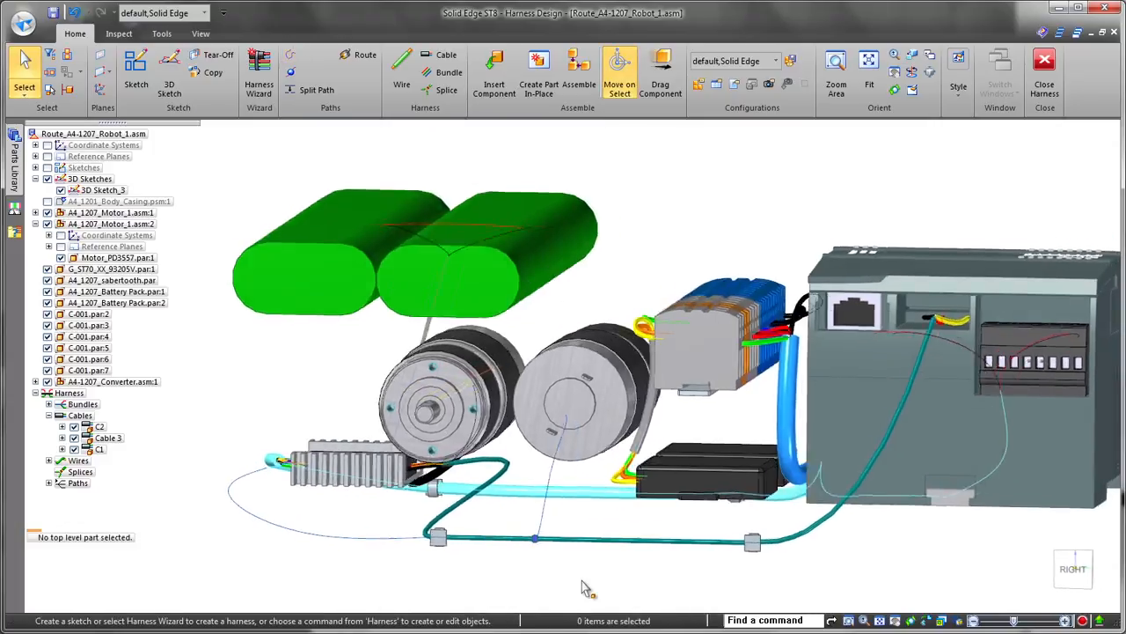
Step: Start a new wire and display the connector information of the second motor, Motor_PD3557
{"action": "scroll", "coordinate": [582, 588], "scroll_direction": "up", "scroll_amount": 5}
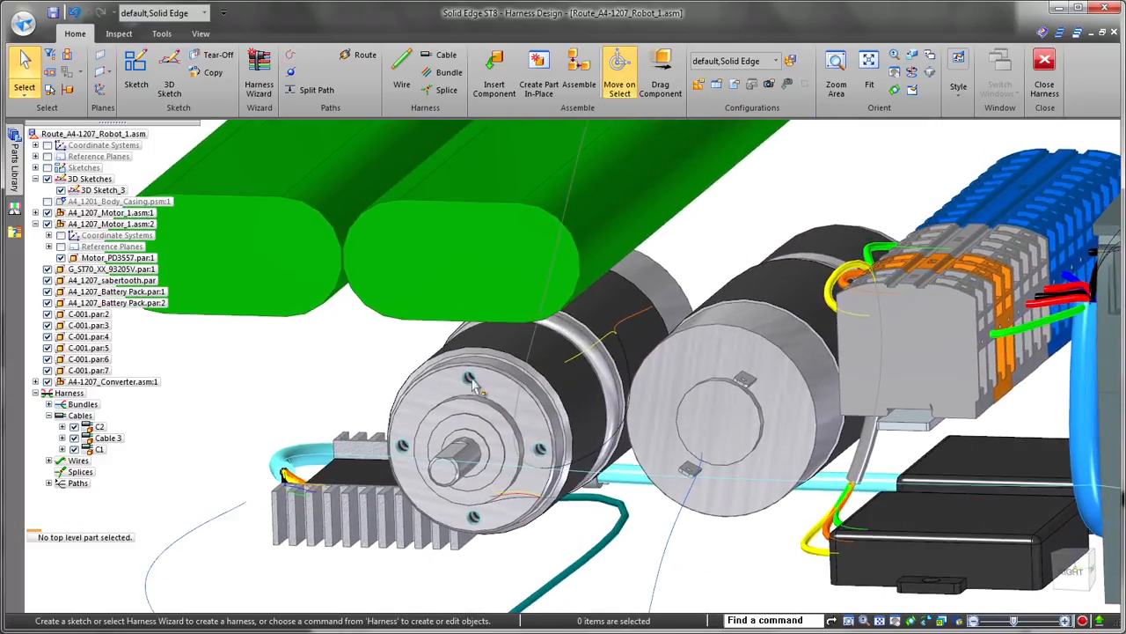
{"action": "left_click", "coordinate": [403, 78]}
{"action": "scroll", "coordinate": [827, 157], "scroll_direction": "up", "scroll_amount": 2}
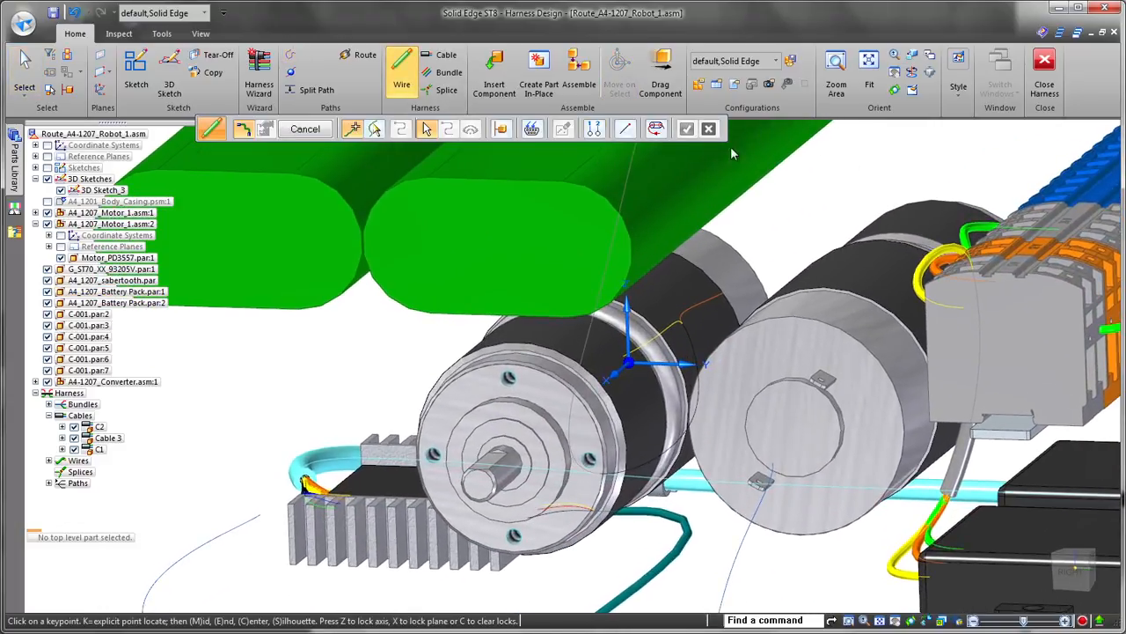
{"action": "left_click", "coordinate": [533, 129]}
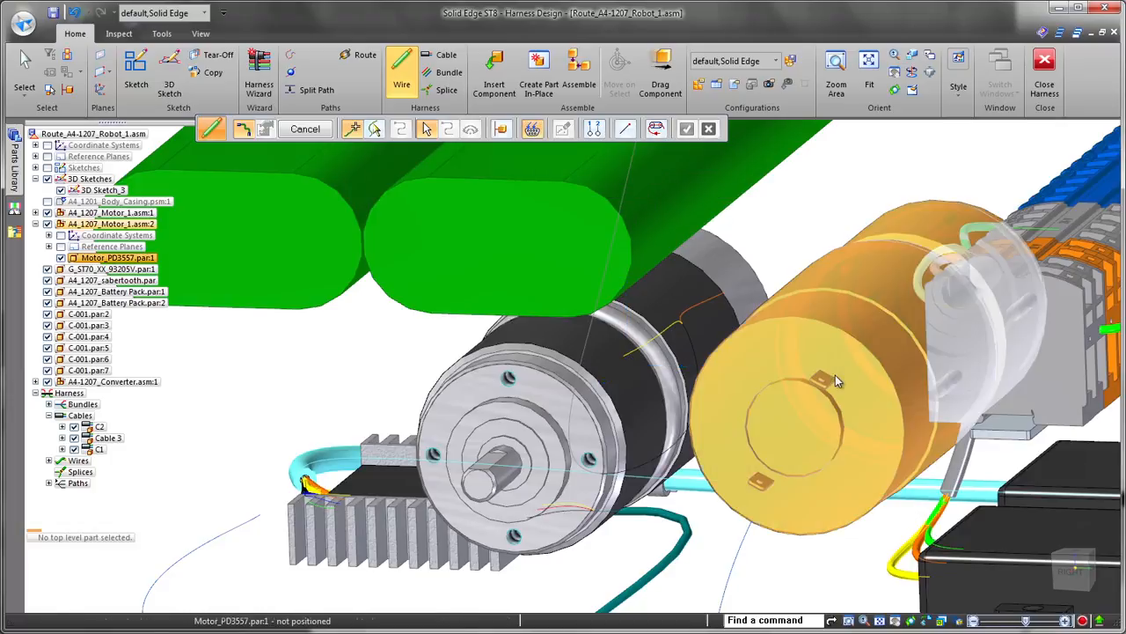
{"action": "scroll", "coordinate": [835, 583], "scroll_direction": "up", "scroll_amount": 4}
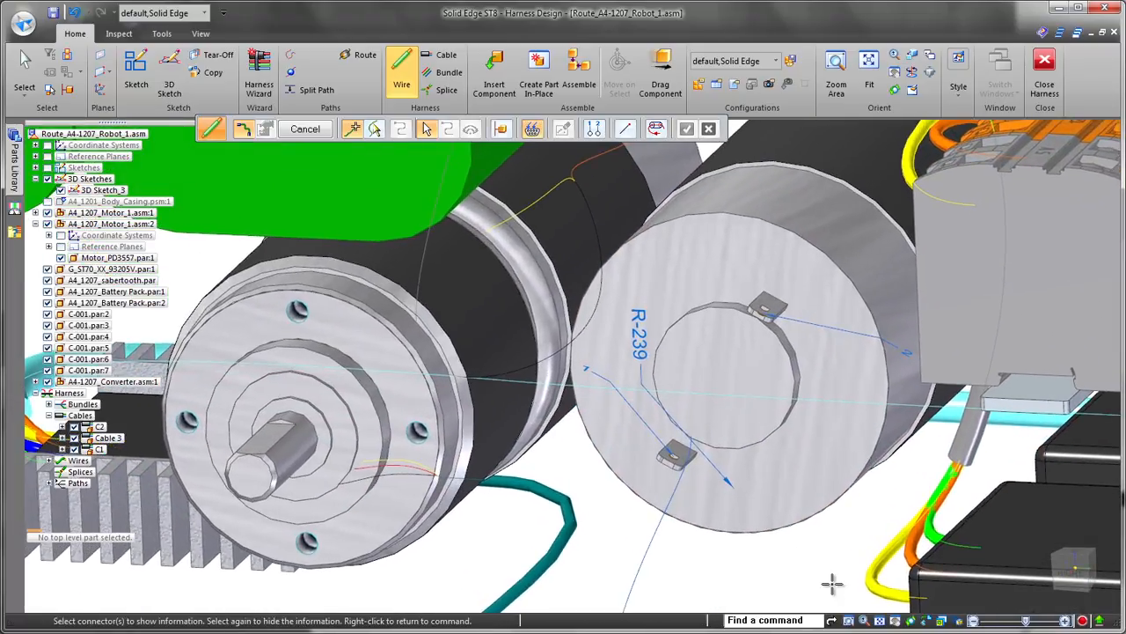
{"action": "right_click", "coordinate": [831, 578]}
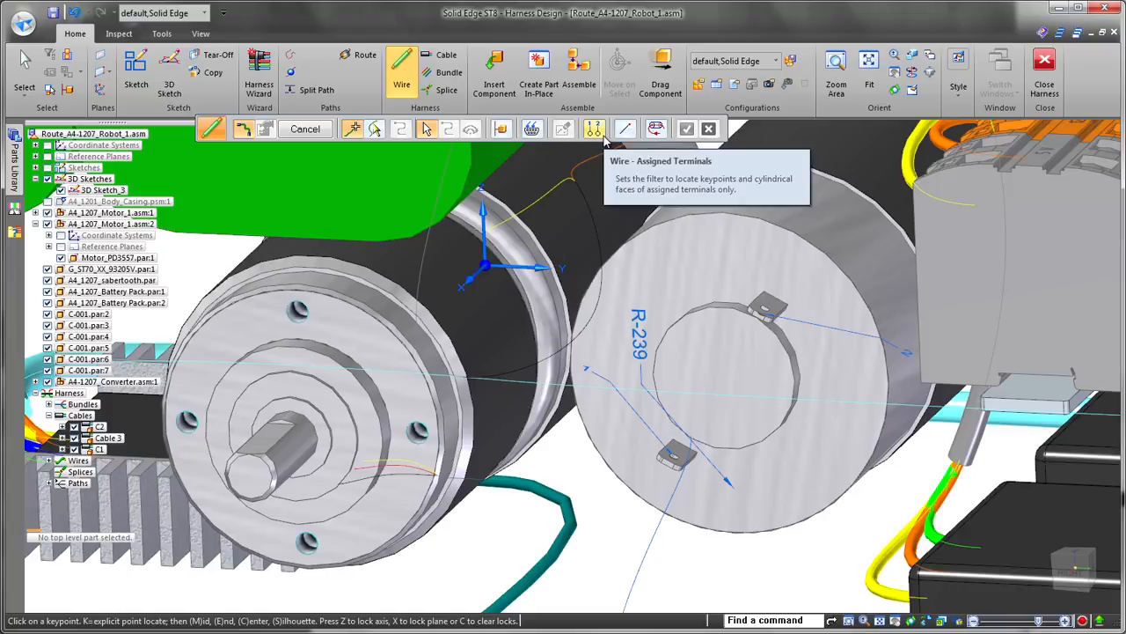
Step: Limit point picking to assigned terminals and route the wire from the second motor's lower terminal to a free sabertooth terminal
{"action": "left_click", "coordinate": [597, 132]}
{"action": "left_click", "coordinate": [673, 456]}
{"action": "middle_click_drag", "start_coordinate": [674, 456], "coordinate": [522, 435]}
{"action": "scroll", "coordinate": [652, 456], "scroll_direction": "down", "scroll_amount": 2}
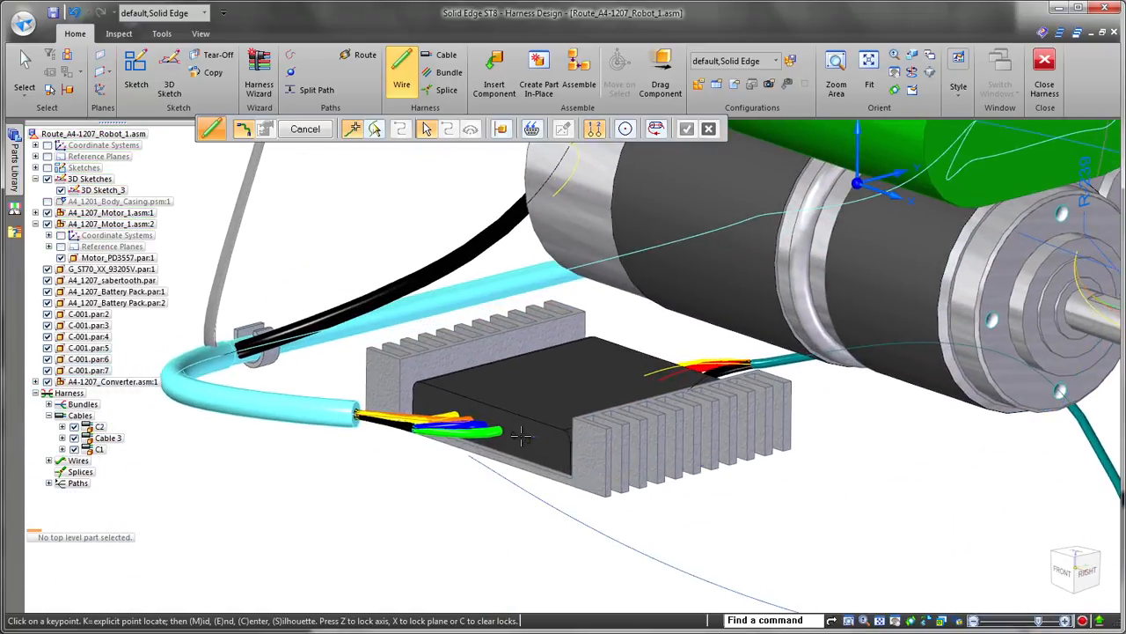
{"action": "left_click", "coordinate": [516, 433]}
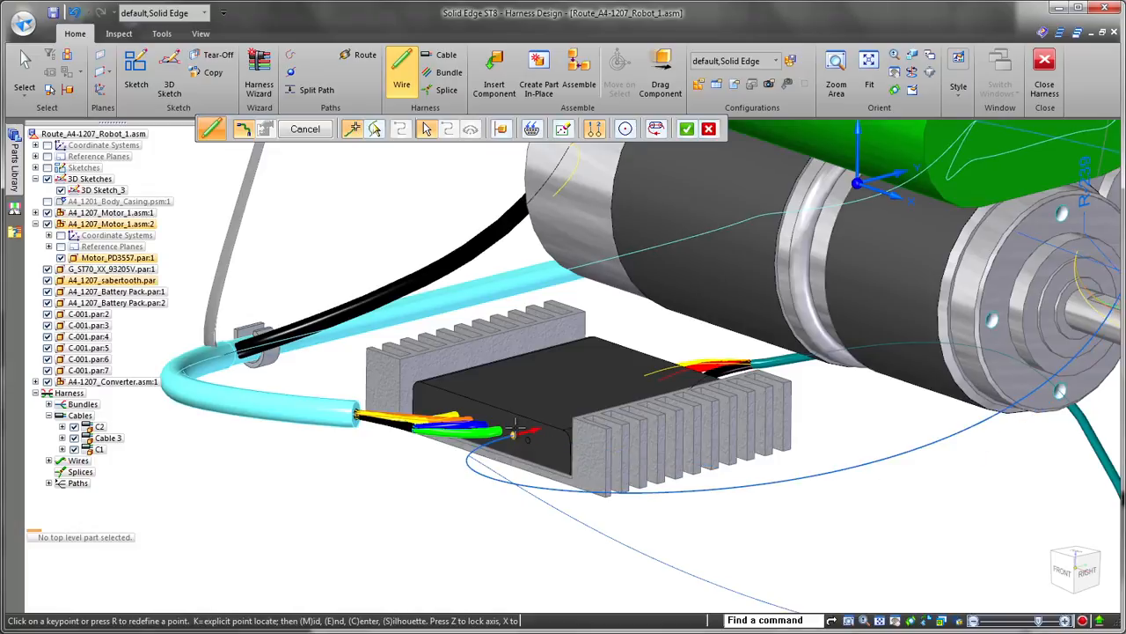
{"action": "right_click", "coordinate": [516, 427]}
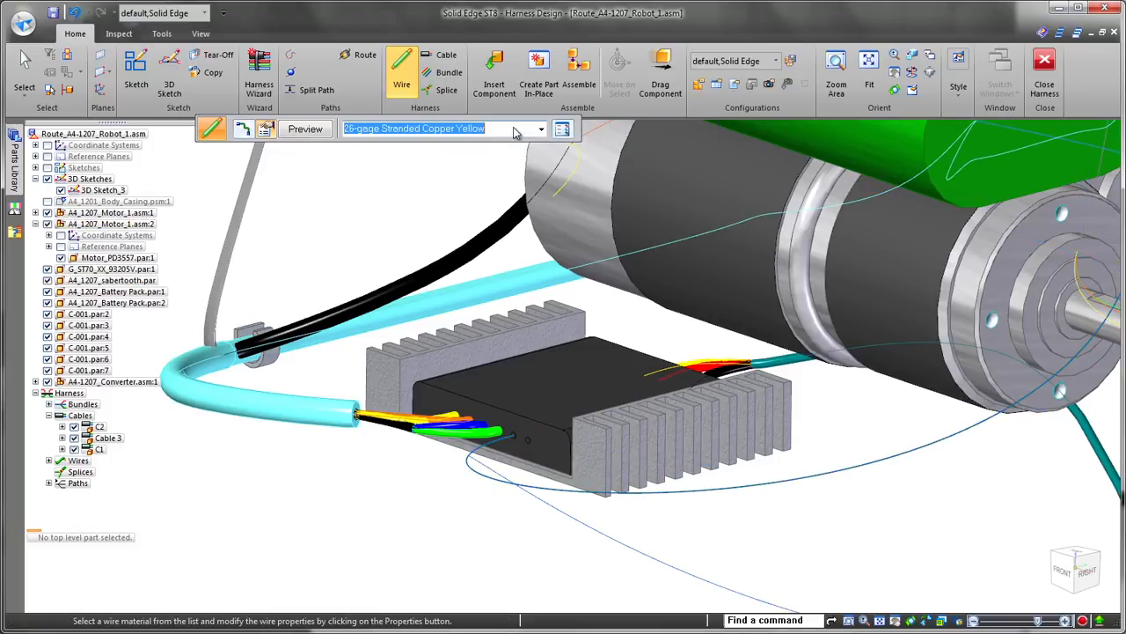
Step: Accept 26-gage Stranded Copper Yellow as the wire material, then point the wire's motor-end tangent inward and finish the wire
{"action": "right_click", "coordinate": [726, 552]}
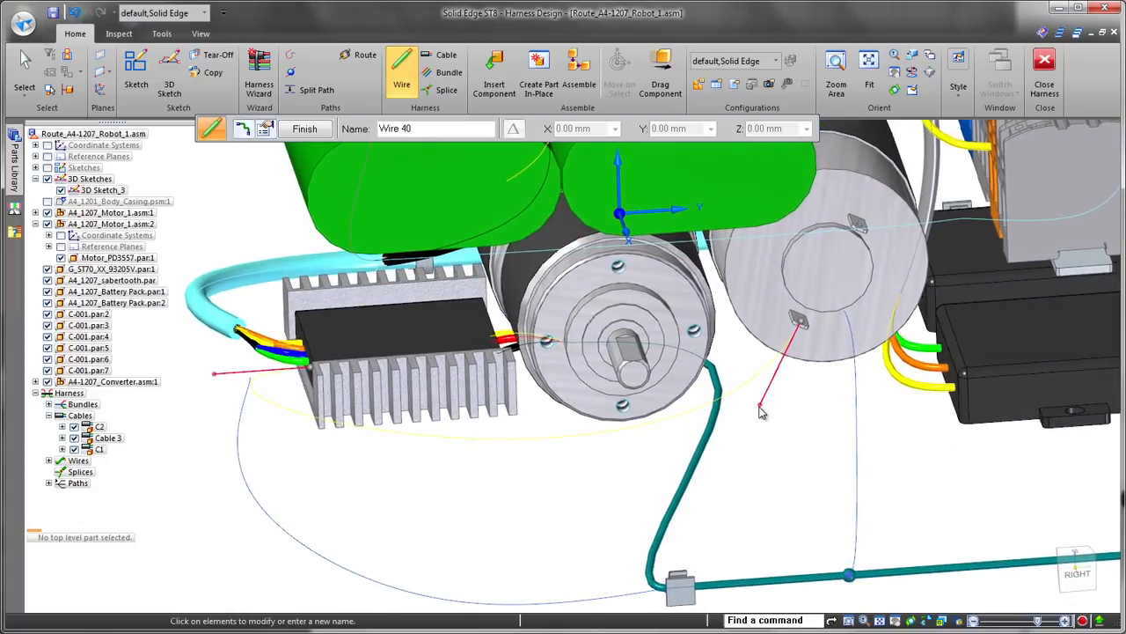
{"action": "left_click_drag", "start_coordinate": [760, 406], "coordinate": [809, 307]}
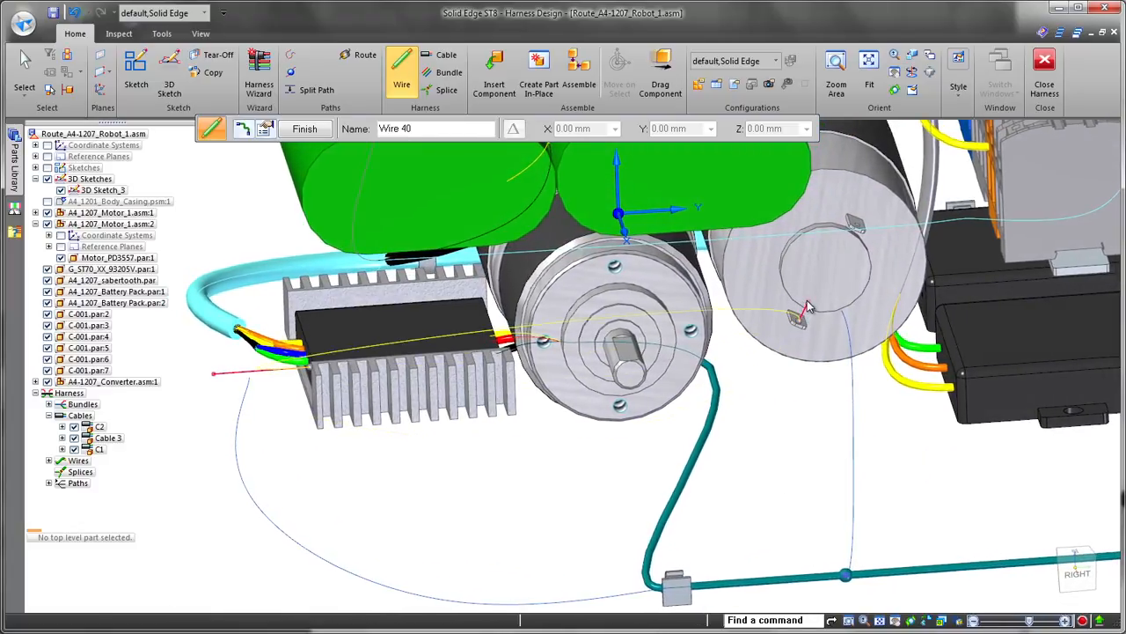
{"action": "right_click", "coordinate": [805, 437]}
Step: Route a red wire from the second motor's upper terminal to the sabertooth terminal next to the yellow wire
{"action": "middle_click_drag", "start_coordinate": [805, 436], "coordinate": [912, 314]}
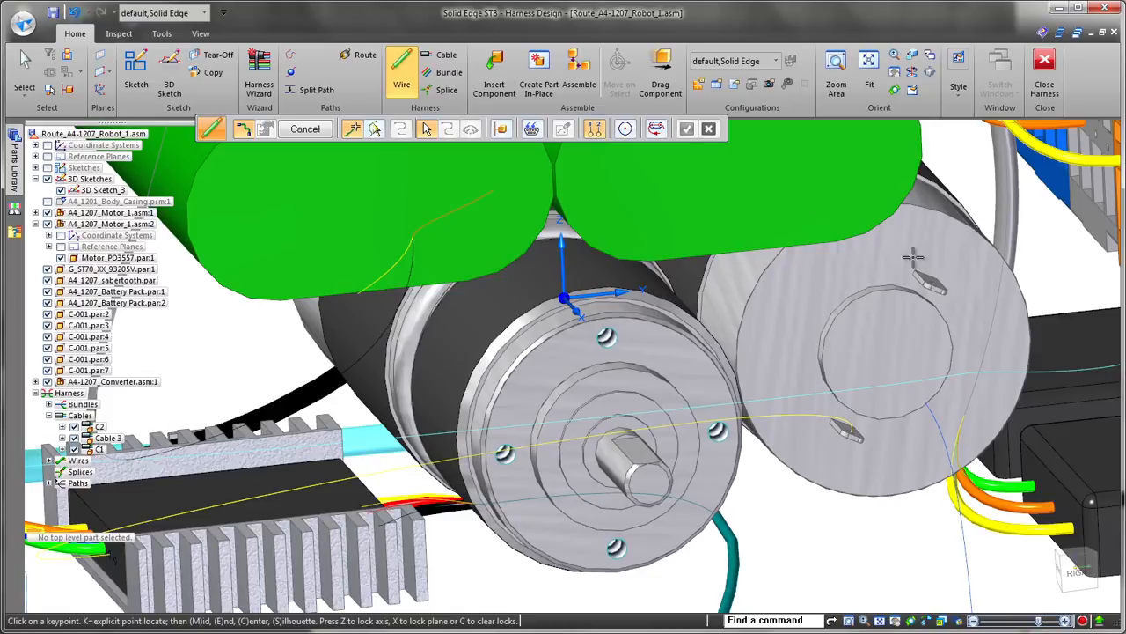
{"action": "middle_click_drag", "start_coordinate": [935, 298], "coordinate": [458, 433]}
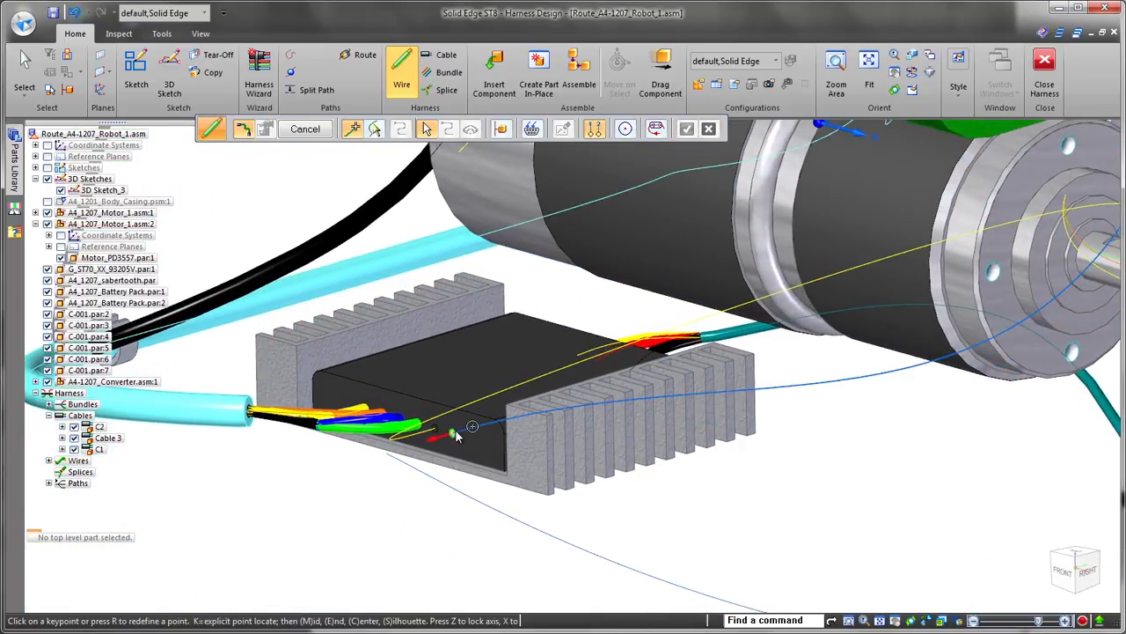
{"action": "left_click", "coordinate": [455, 430]}
{"action": "right_click", "coordinate": [433, 441]}
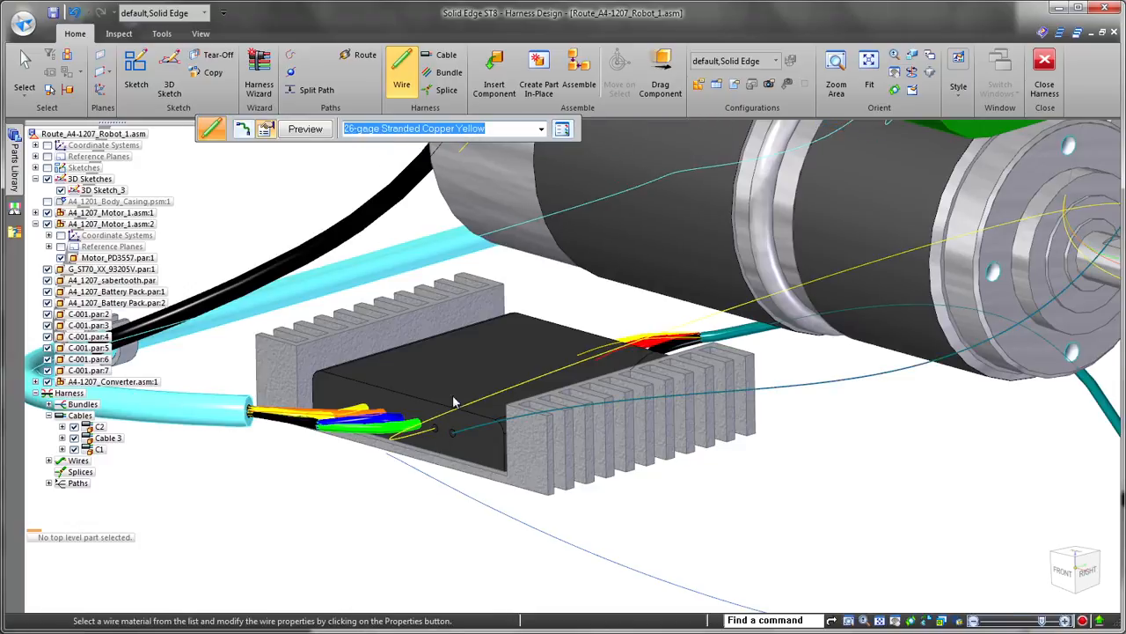
{"action": "right_click", "coordinate": [462, 414]}
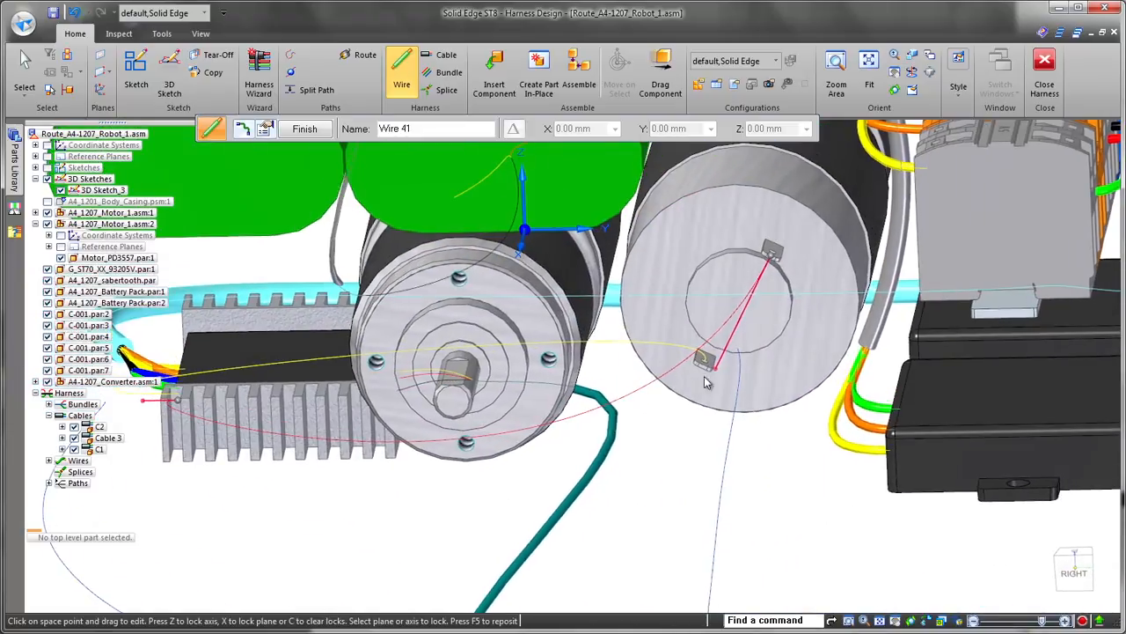
Step: Shorten the red wire's tangent at the motor's upper terminal and finish the wire
{"action": "left_click_drag", "start_coordinate": [705, 375], "coordinate": [763, 274]}
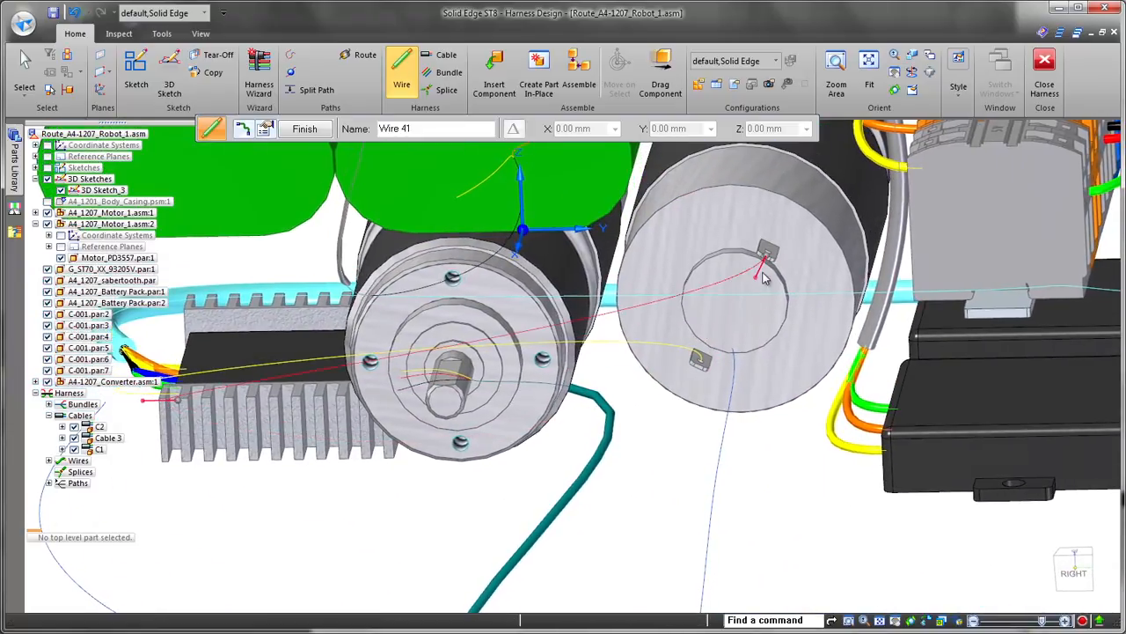
{"action": "mouse_move", "coordinate": [672, 491]}
{"action": "middle_mouse_down"}
{"action": "mouse_move", "coordinate": [729, 503]}
{"action": "mouse_move", "coordinate": [652, 493]}
{"action": "middle_mouse_up"}
{"action": "scroll", "coordinate": [734, 505], "scroll_direction": "down", "scroll_amount": 1}
{"action": "right_click", "coordinate": [737, 507]}
{"action": "key", "text": "Escape"}
Step: Start a bundle containing the red and yellow wires between the second motor and the sabertooth controller
{"action": "left_click", "coordinate": [442, 73]}
{"action": "scroll", "coordinate": [651, 275], "scroll_direction": "up", "scroll_amount": 4}
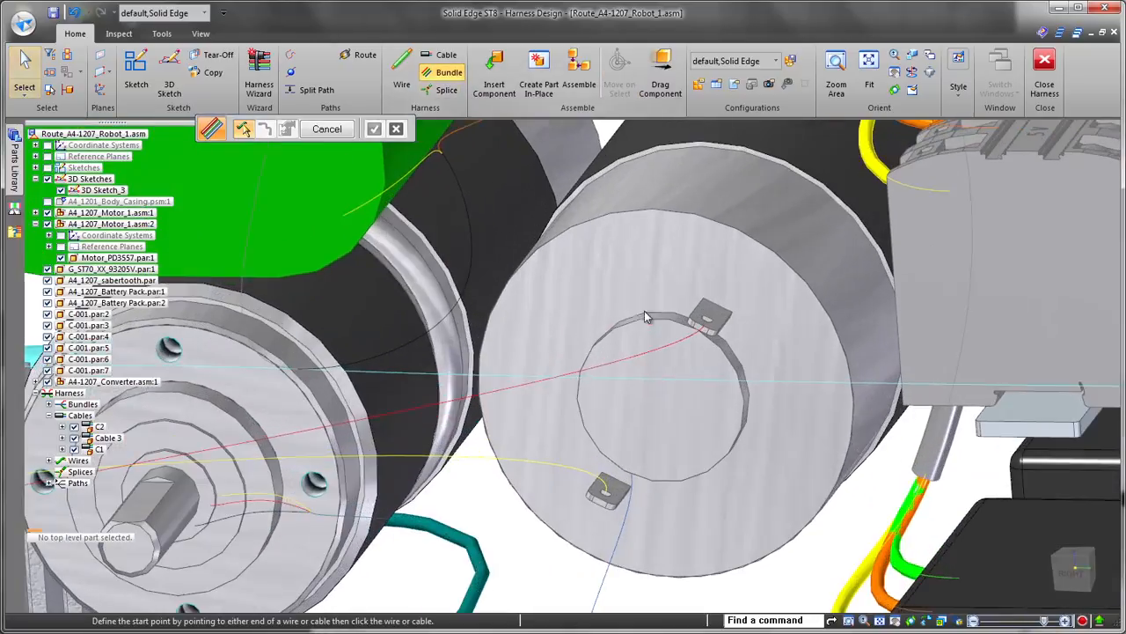
{"action": "left_click", "coordinate": [583, 475]}
{"action": "scroll", "coordinate": [581, 493], "scroll_direction": "down", "scroll_amount": 1}
{"action": "middle_click_drag", "start_coordinate": [577, 585], "coordinate": [648, 330]}
{"action": "right_click", "coordinate": [648, 330]}
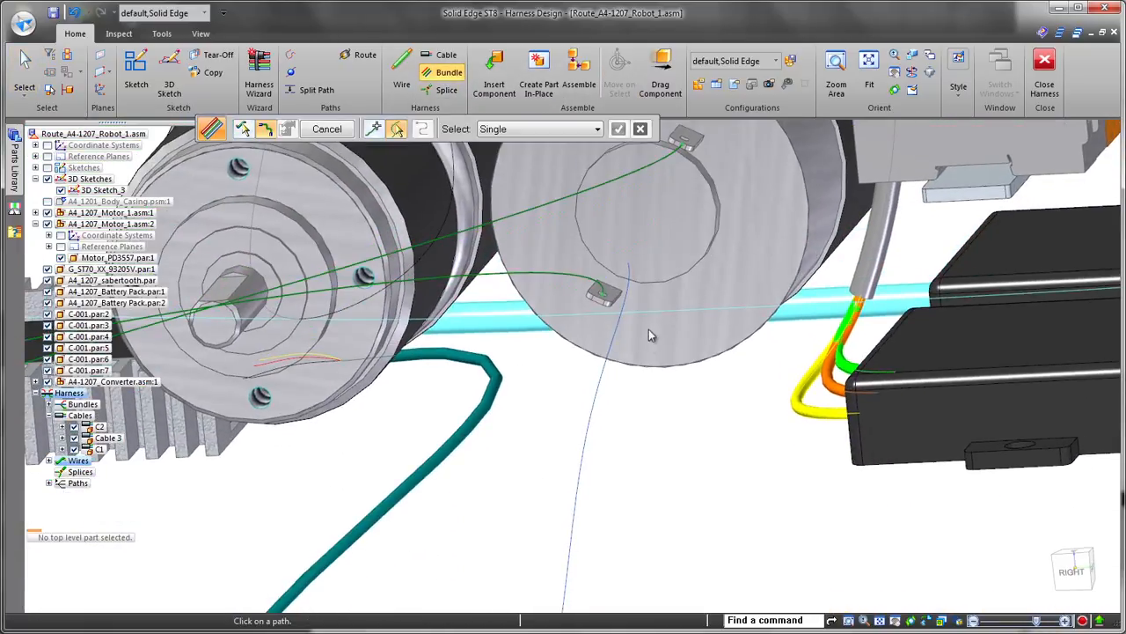
Step: Define the bundle's route along the path from the motor, the split section through the clip and the curved path to the sabertooth
{"action": "left_click", "coordinate": [621, 327]}
{"action": "scroll", "coordinate": [616, 334], "scroll_direction": "down", "scroll_amount": 3}
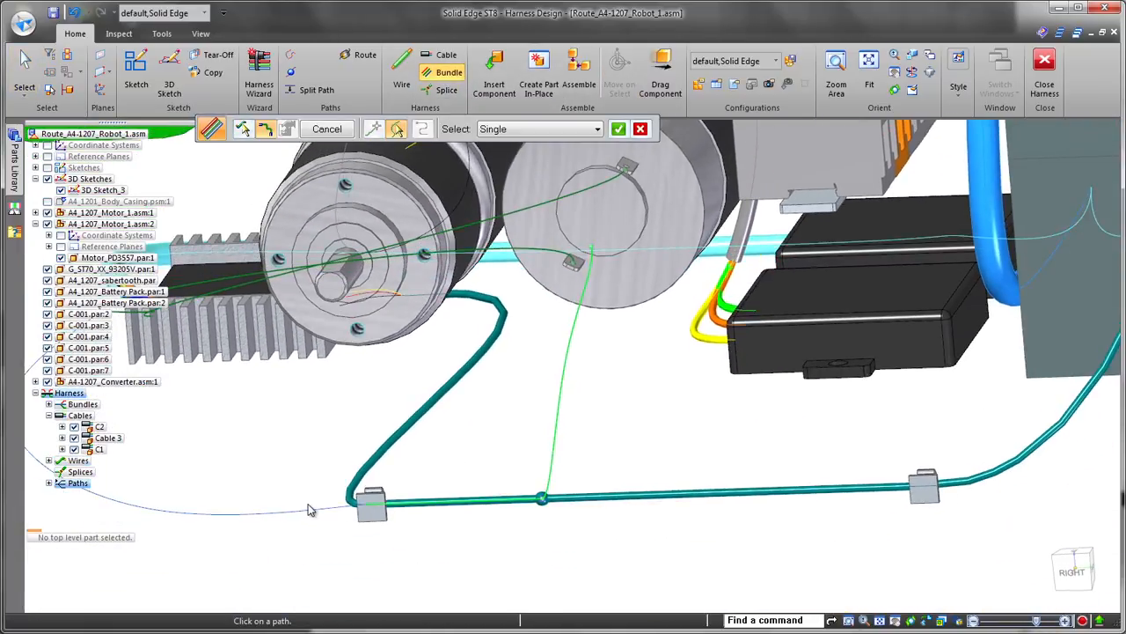
{"action": "middle_click_drag", "start_coordinate": [298, 516], "coordinate": [365, 560]}
{"action": "right_click", "coordinate": [364, 561]}
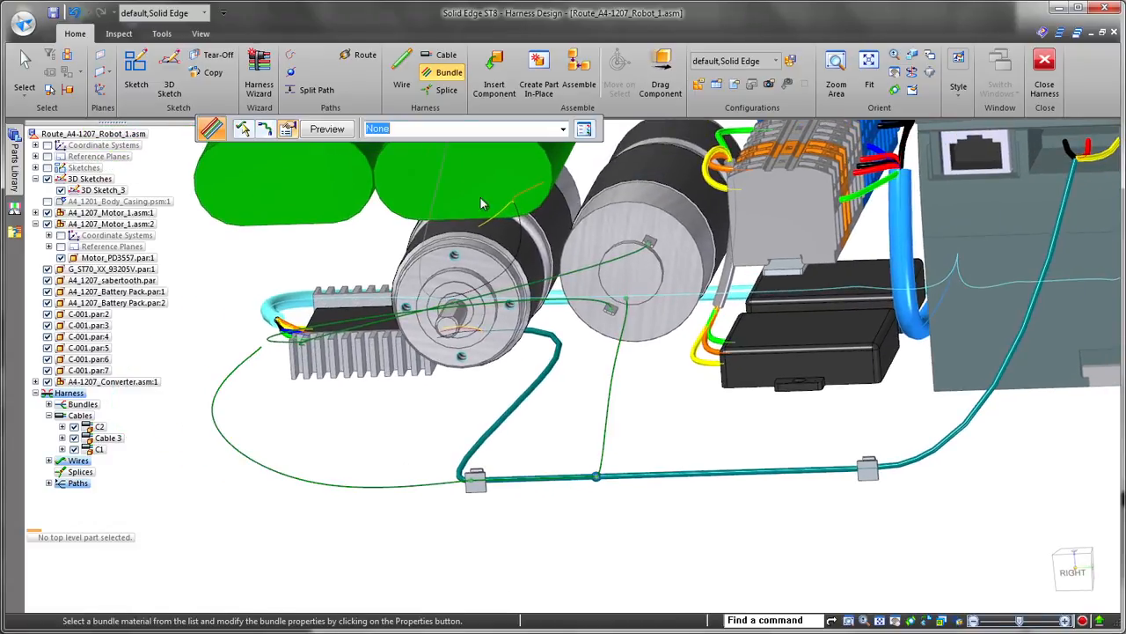
Step: Set the bundle's color to gray in its properties and create the bundle
{"action": "left_click", "coordinate": [583, 129]}
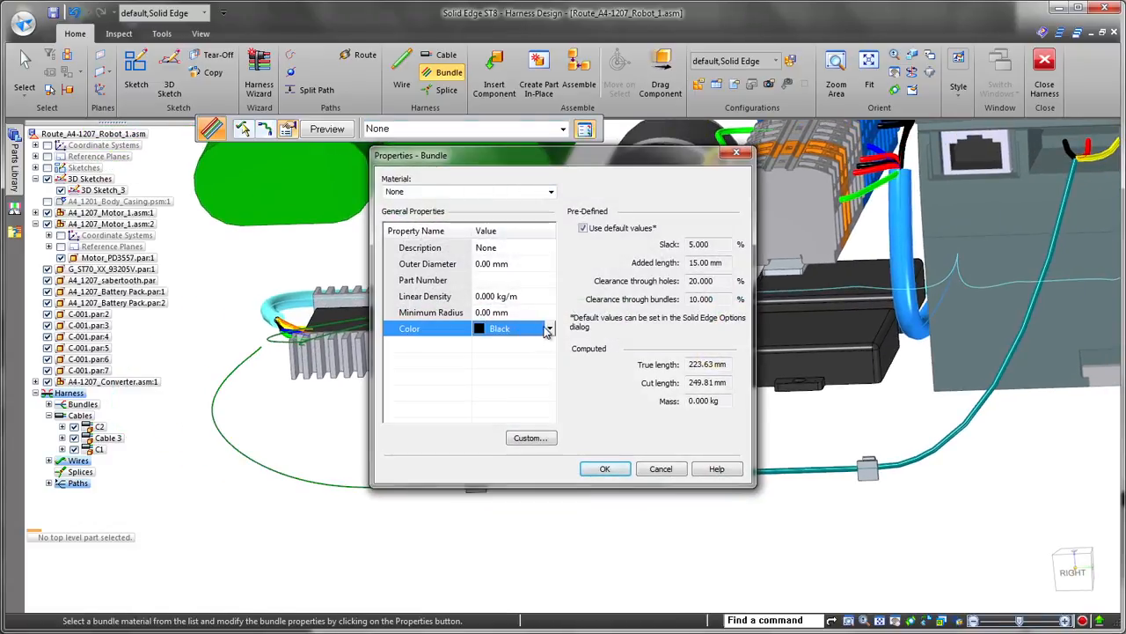
{"action": "left_click", "coordinate": [548, 329]}
{"action": "left_click", "coordinate": [510, 396]}
{"action": "left_click", "coordinate": [607, 468]}
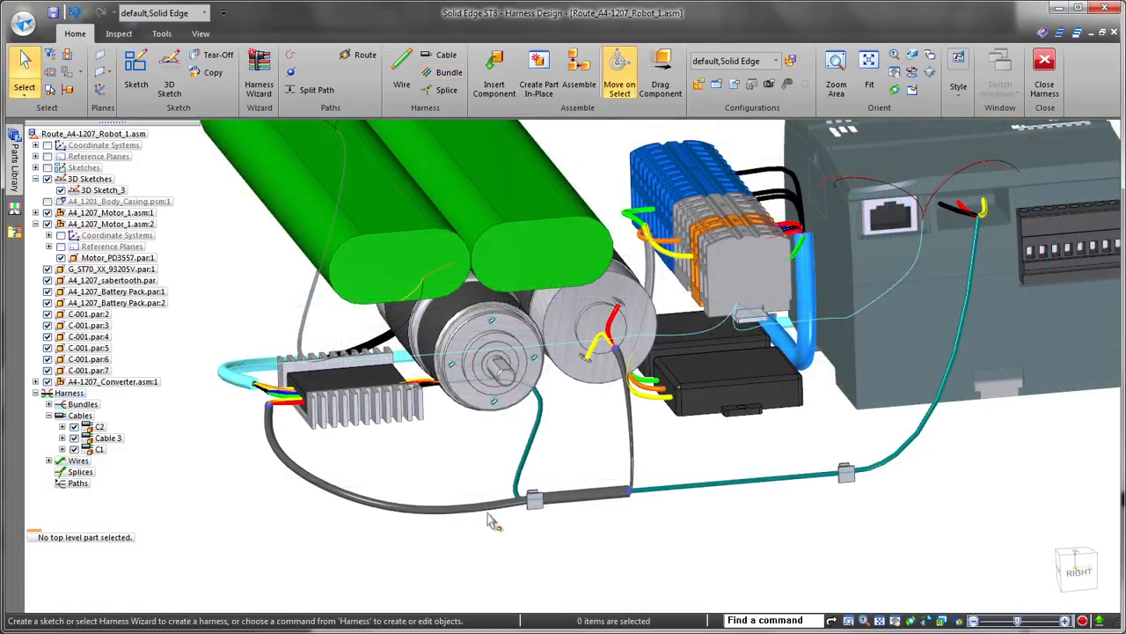
Step: Move the clip C-001.par:2, where the gray bundle and cable C1 meet, about 5.67 mm along the cable's direction
{"action": "left_click", "coordinate": [534, 499]}
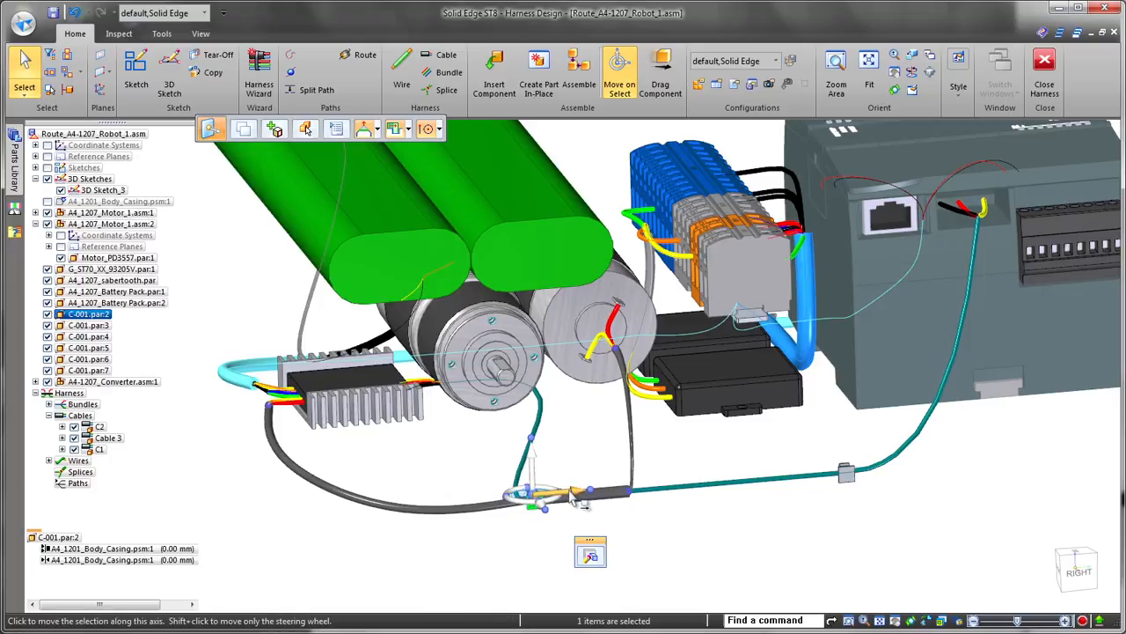
{"action": "left_click", "coordinate": [576, 499]}
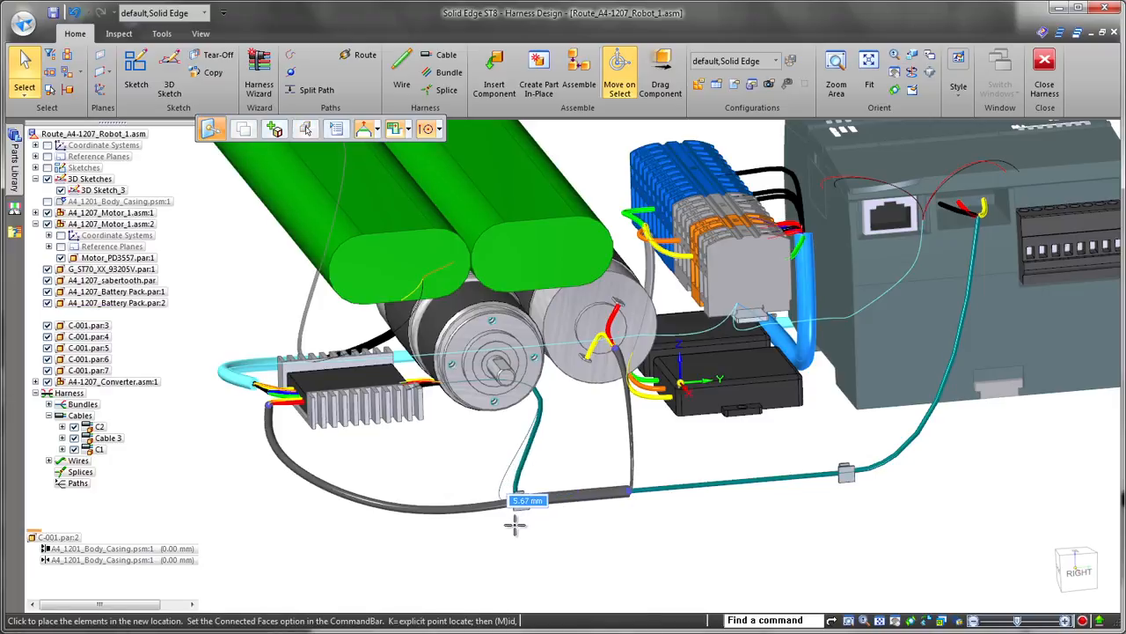
{"action": "left_click", "coordinate": [517, 523]}
{"action": "left_click", "coordinate": [603, 558]}
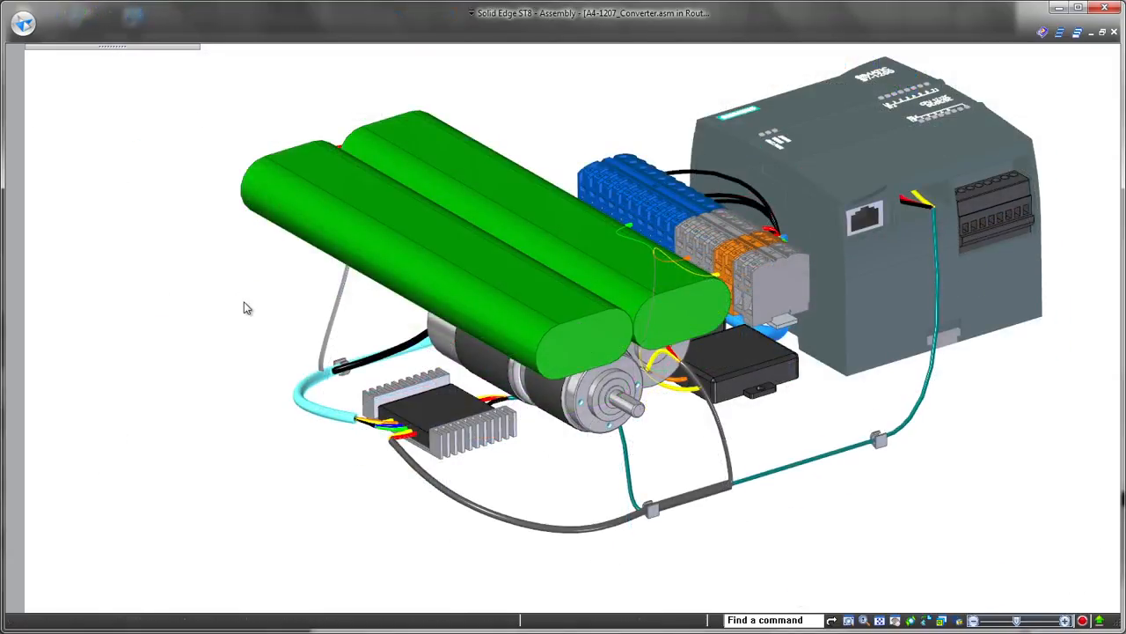
Step: In the converter subassembly's harness environment, place a Barrel Splice Nylon Blue splice on the three wires at the cable's lower end
{"action": "left_click", "coordinate": [401, 34]}
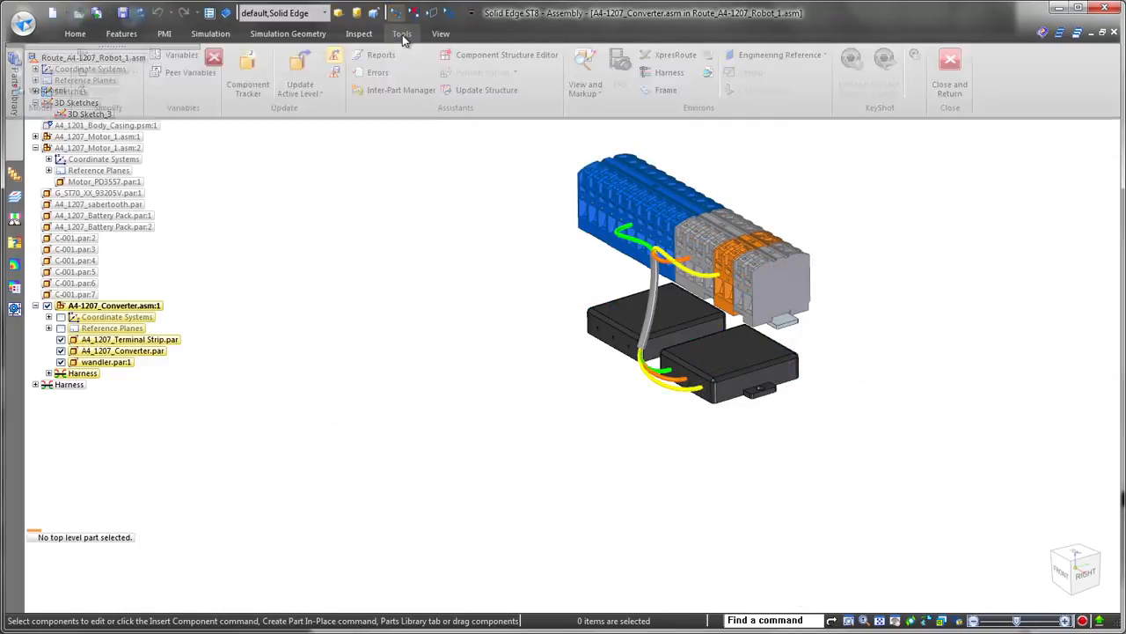
{"action": "left_click", "coordinate": [653, 73]}
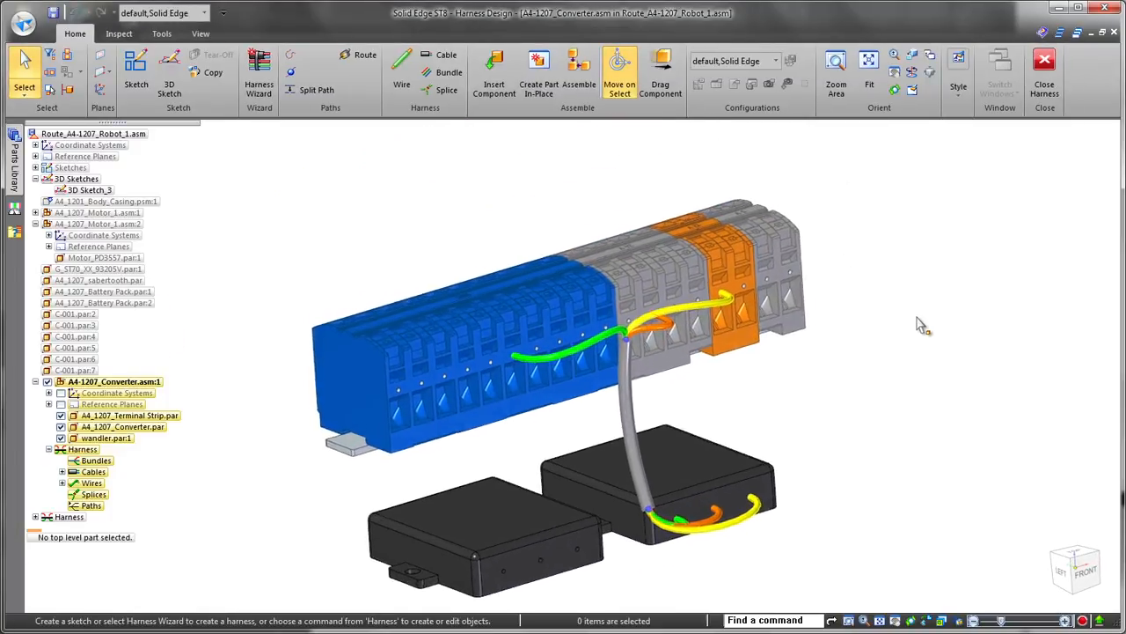
{"action": "left_click", "coordinate": [447, 90]}
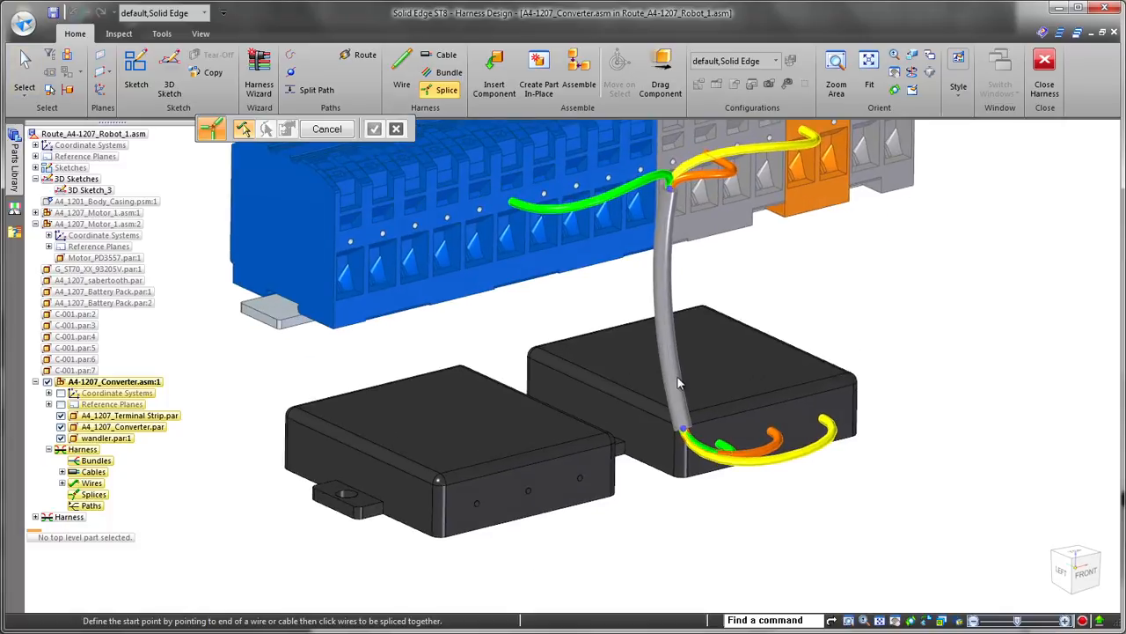
{"action": "left_click", "coordinate": [686, 429]}
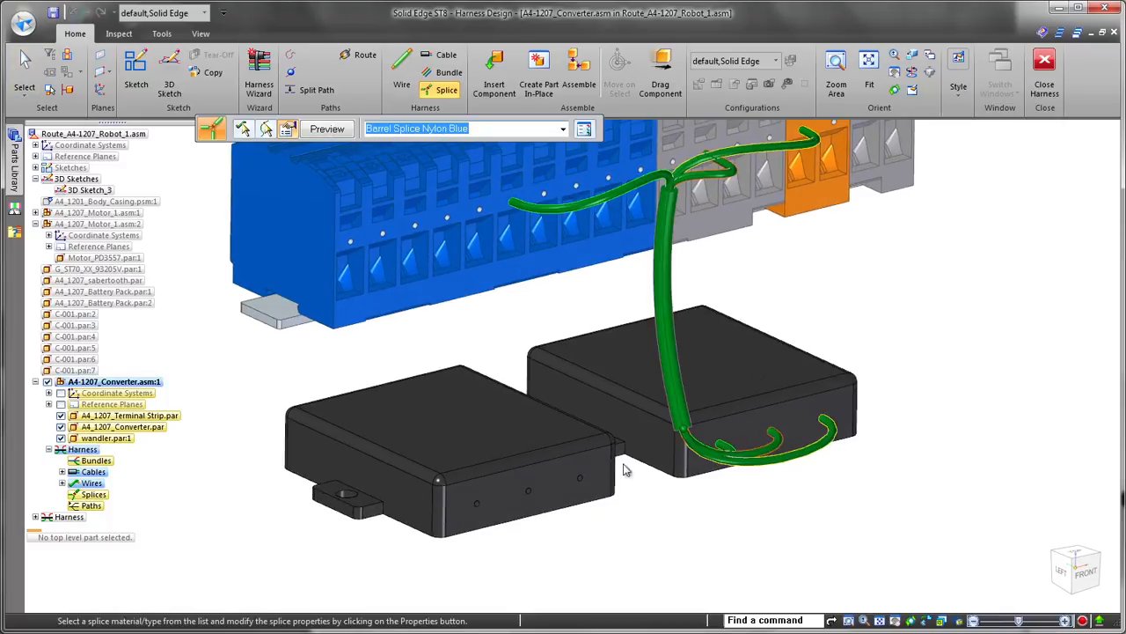
{"action": "left_click", "coordinate": [566, 131]}
{"action": "left_click", "coordinate": [532, 146]}
{"action": "right_click", "coordinate": [886, 259]}
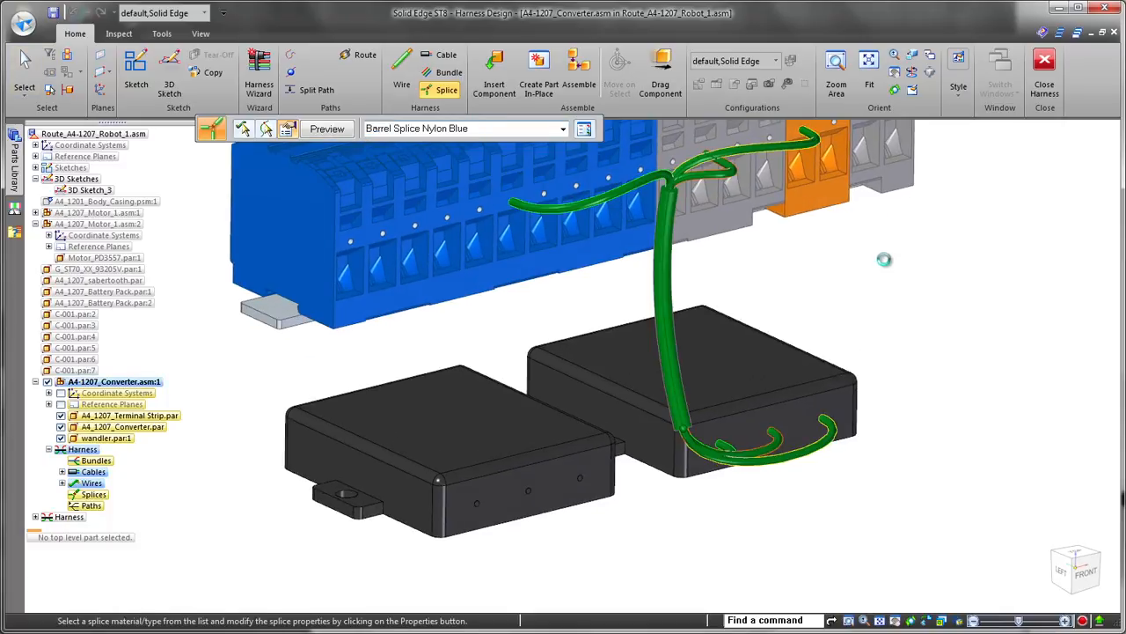
{"action": "middle_click_drag", "start_coordinate": [894, 252], "coordinate": [884, 277]}
{"action": "right_click", "coordinate": [894, 253]}
{"action": "key", "text": "Escape"}
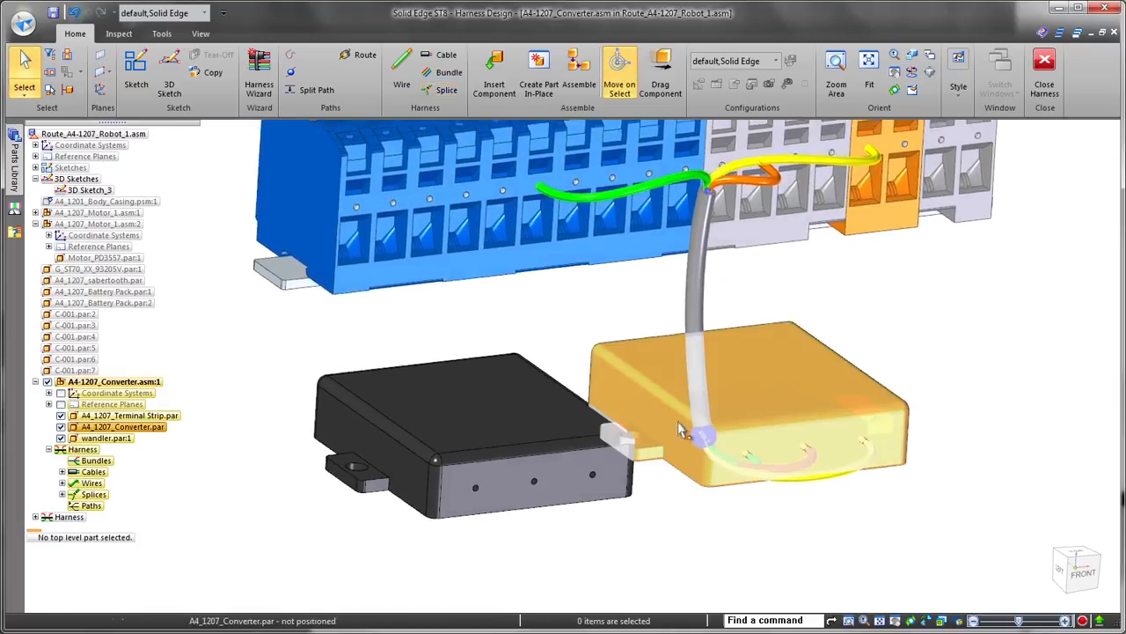
Step: Route a green wire from the wandler part's terminal nearest the second converter box to the new splice
{"action": "left_click", "coordinate": [406, 68]}
{"action": "left_click", "coordinate": [669, 171]}
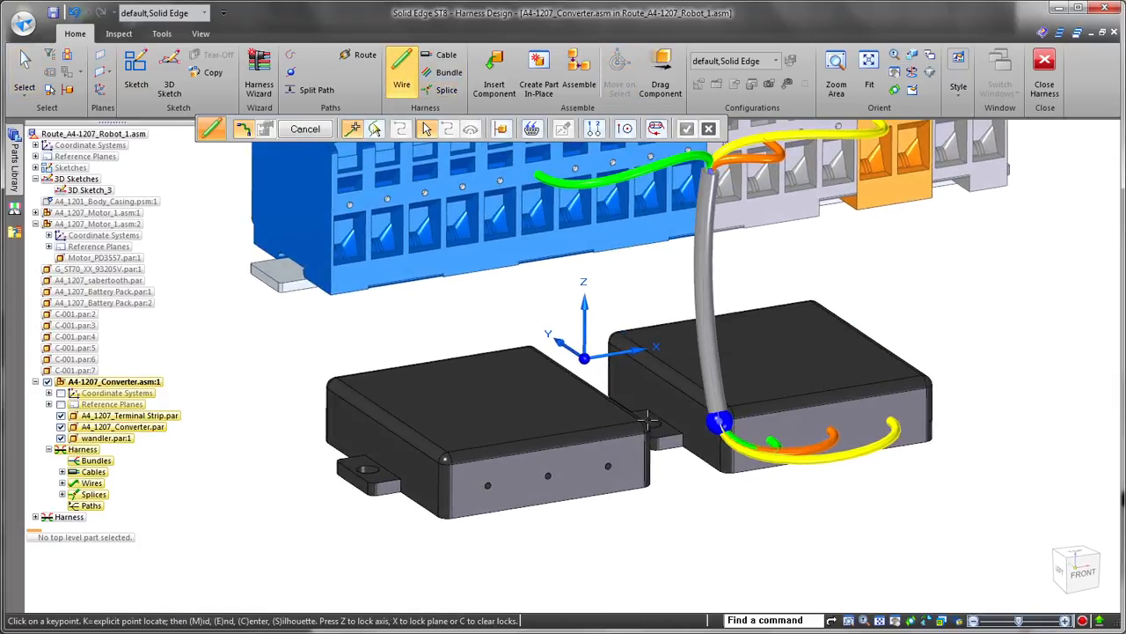
{"action": "left_click", "coordinate": [718, 425]}
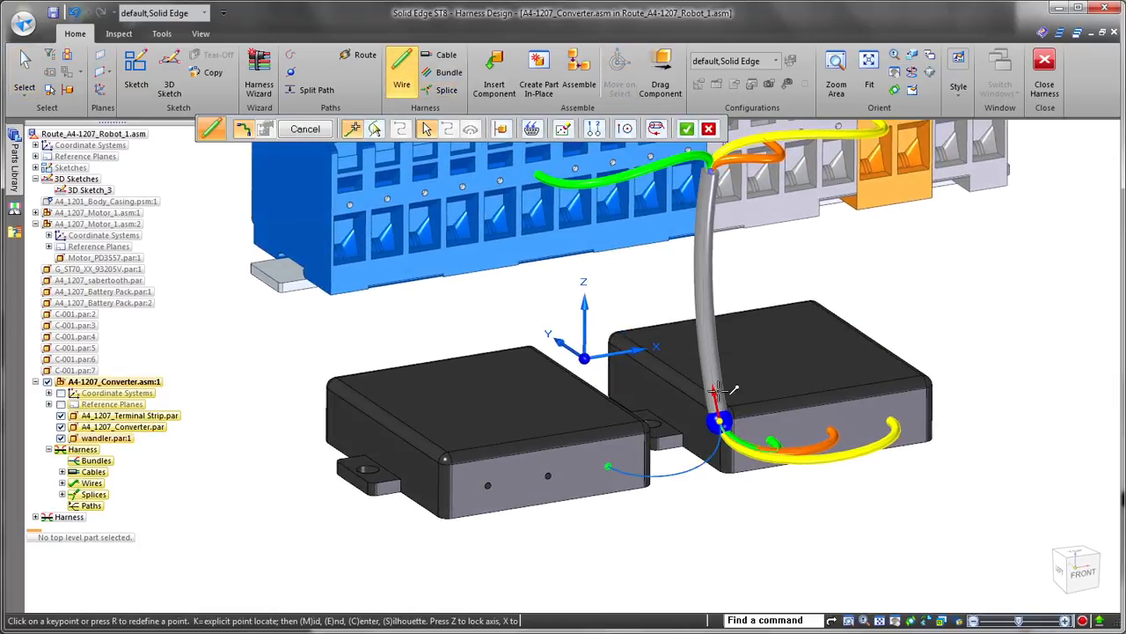
{"action": "left_click", "coordinate": [541, 128]}
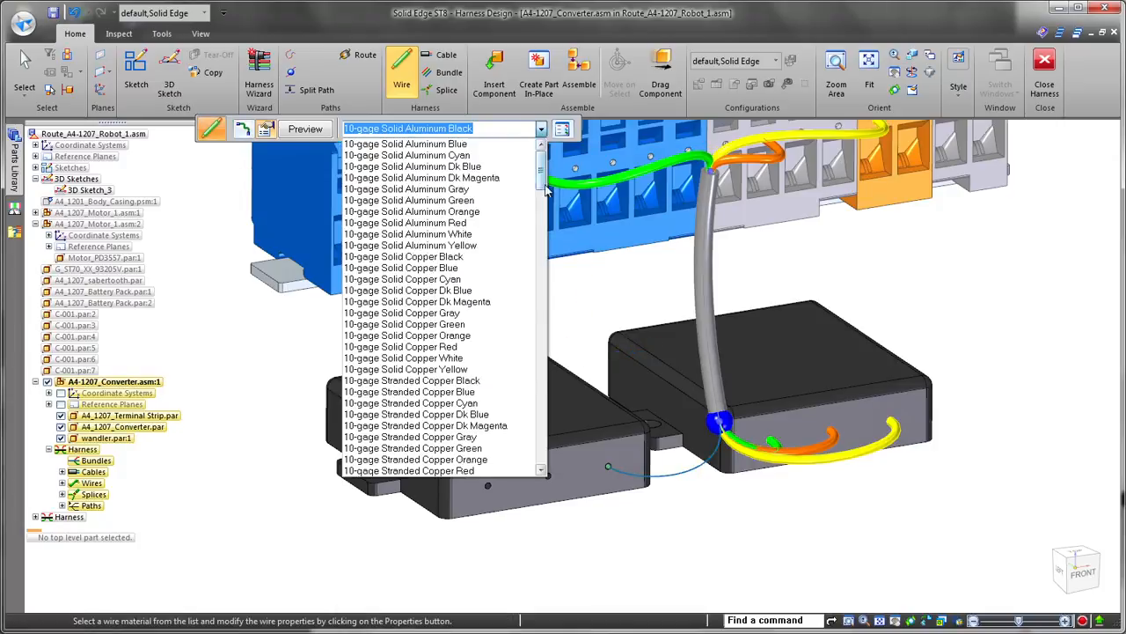
{"action": "scroll", "coordinate": [493, 423], "scroll_direction": "down", "scroll_amount": 10}
{"action": "left_click", "coordinate": [495, 431]}
{"action": "right_click", "coordinate": [669, 535]}
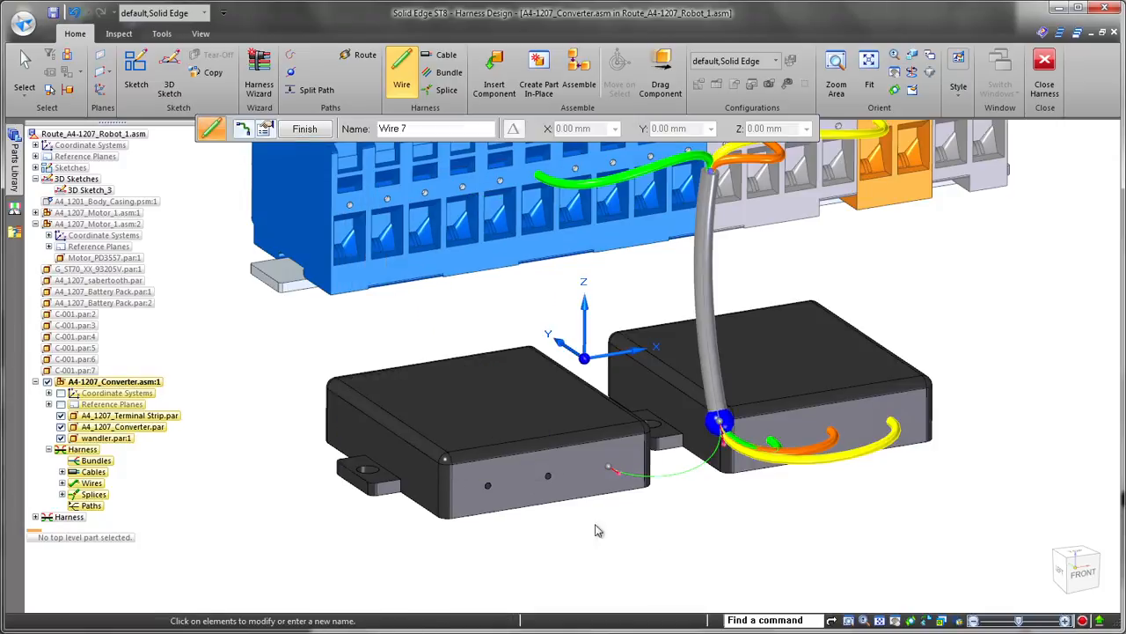
{"action": "right_click", "coordinate": [564, 505]}
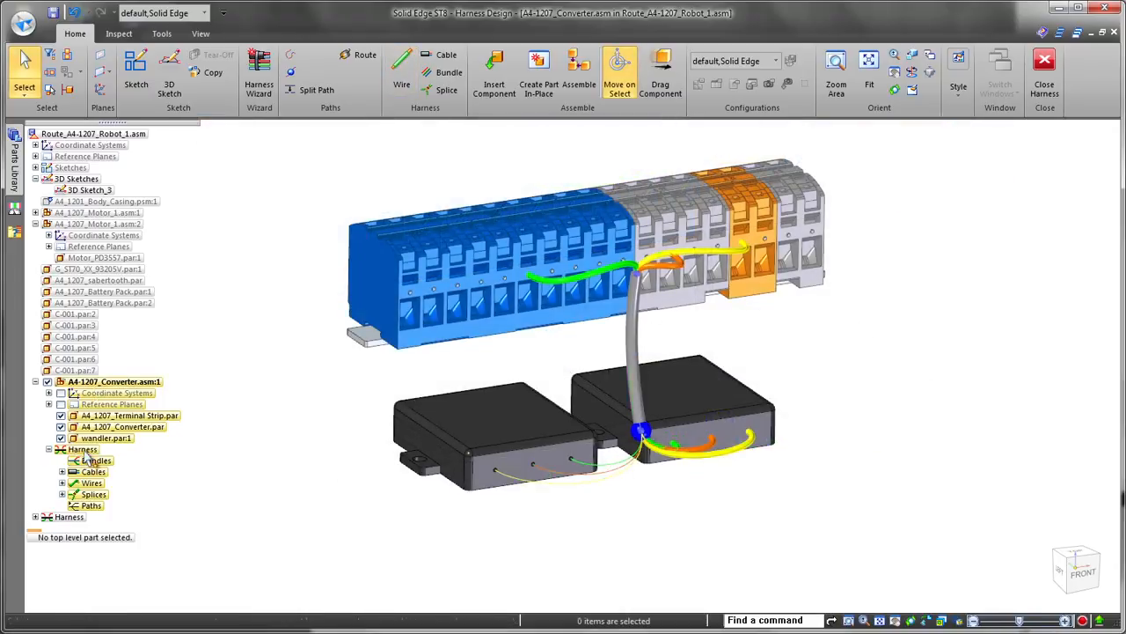
{"action": "right_click", "coordinate": [246, 414]}
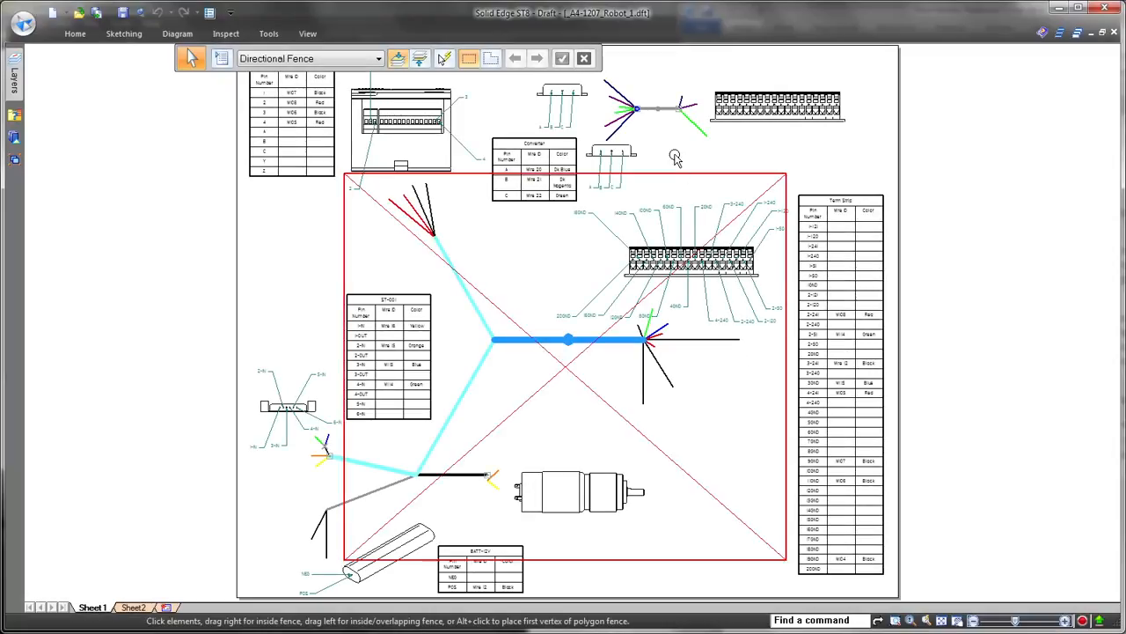
Step: In the robot's harness drawing, start a callout whose text is the Wiring Harness Name value (%CE)
{"action": "scroll", "coordinate": [675, 252], "scroll_direction": "up", "scroll_amount": 5}
{"action": "scroll", "coordinate": [676, 253], "scroll_direction": "up", "scroll_amount": 6}
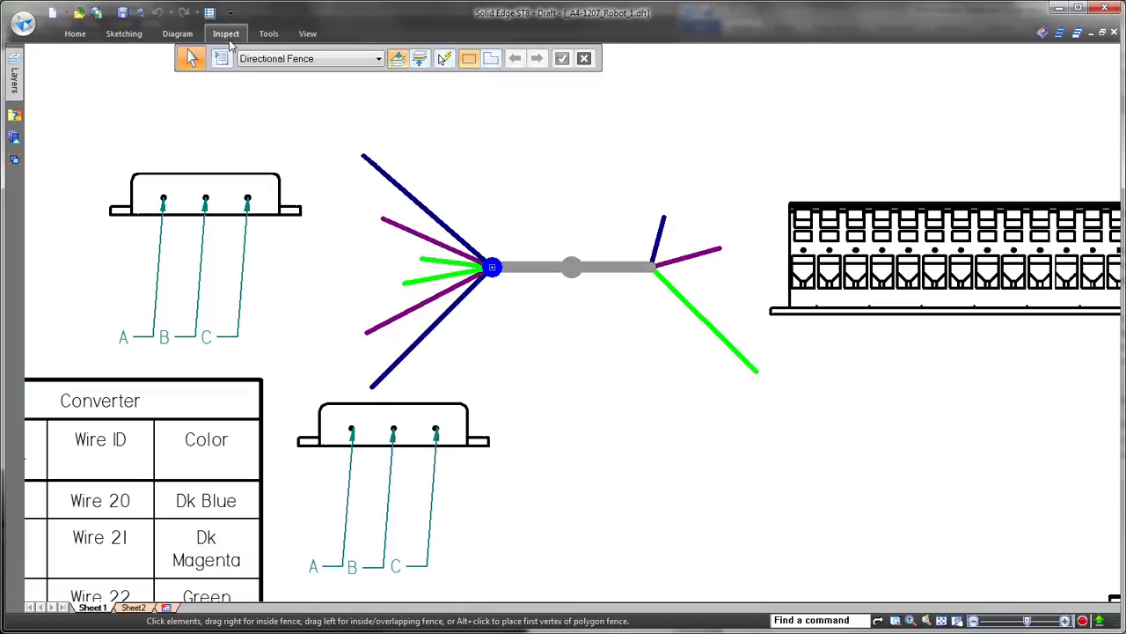
{"action": "left_click", "coordinate": [181, 35]}
{"action": "left_click", "coordinate": [557, 58]}
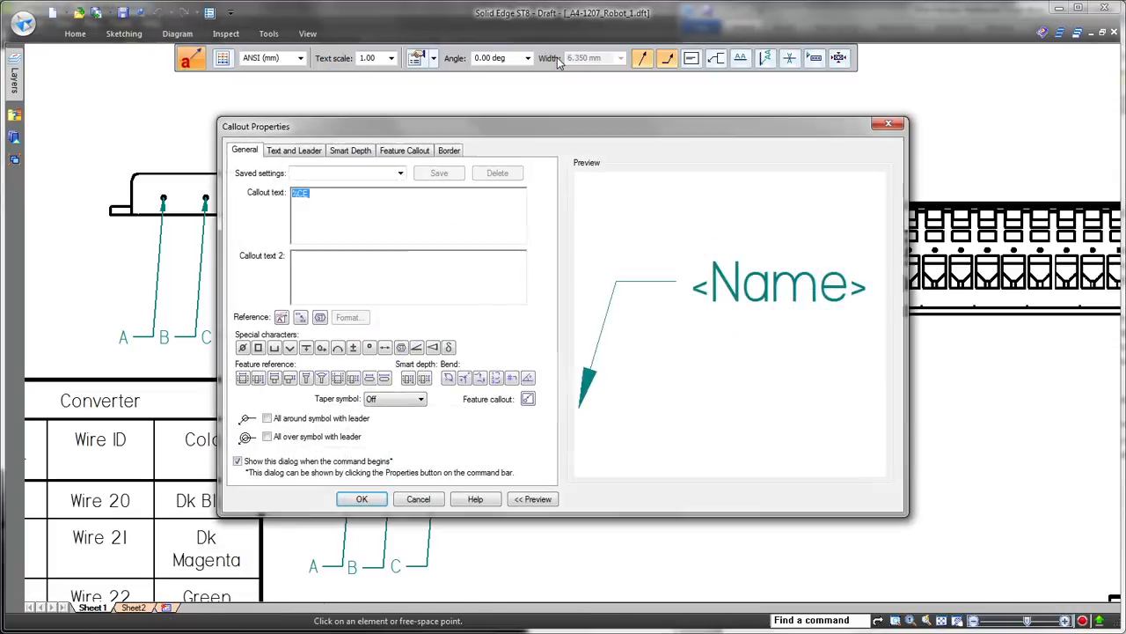
{"action": "left_click", "coordinate": [319, 317]}
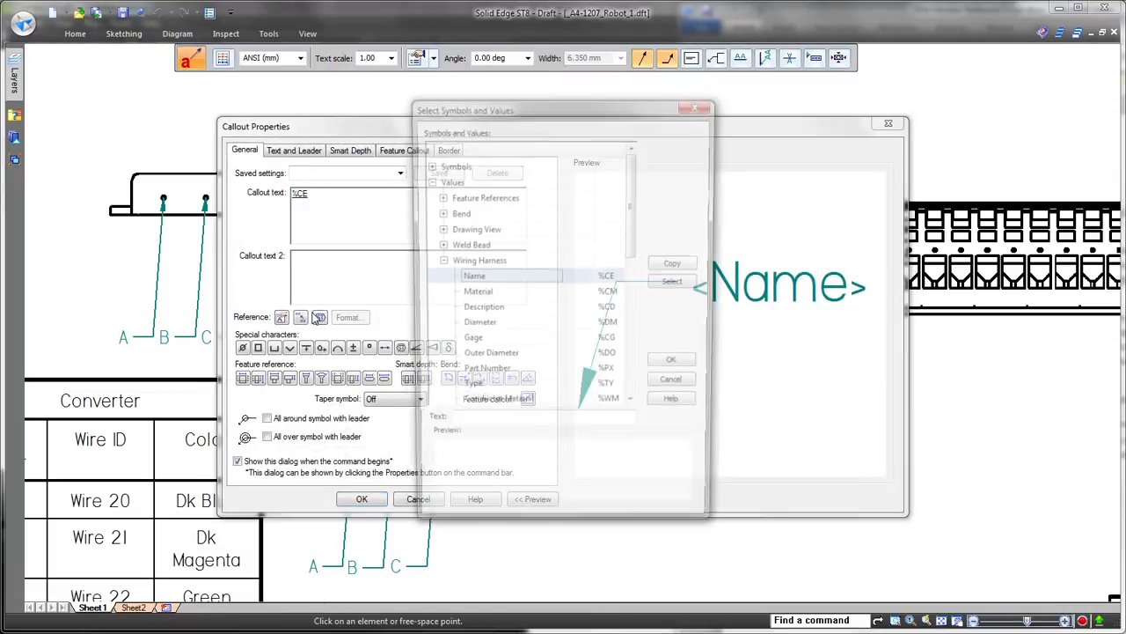
{"action": "left_click", "coordinate": [539, 278]}
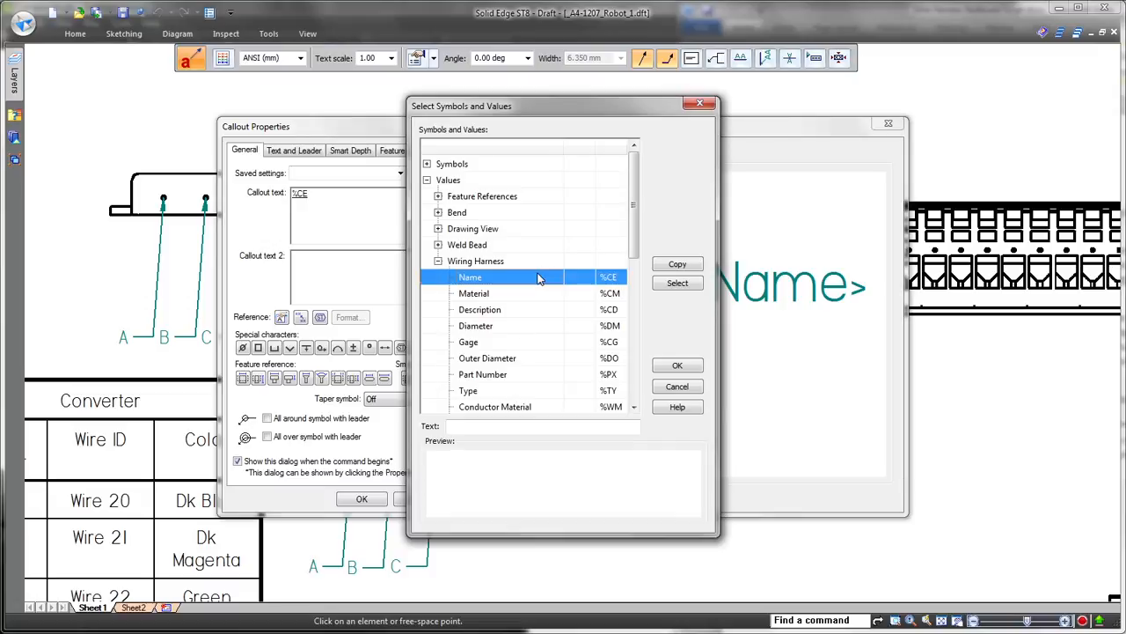
{"action": "left_click", "coordinate": [676, 365]}
{"action": "left_click", "coordinate": [362, 499]}
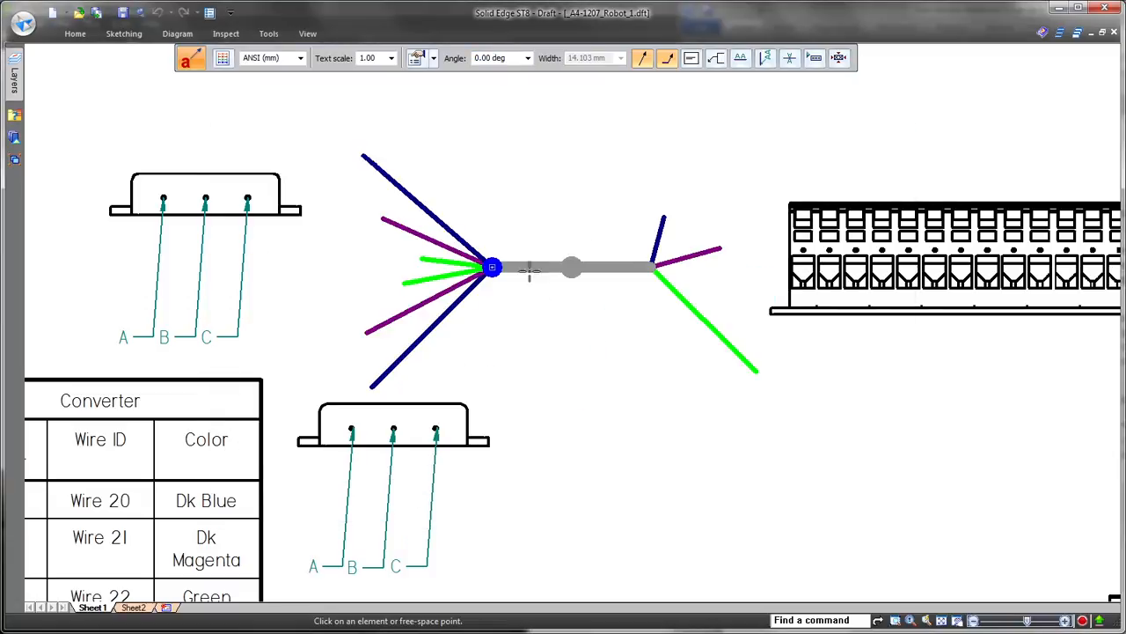
Step: Place name callouts on the blue splice, the gray cable and the green wire of the converter harness
{"action": "left_click", "coordinate": [493, 266]}
{"action": "left_click", "coordinate": [538, 141]}
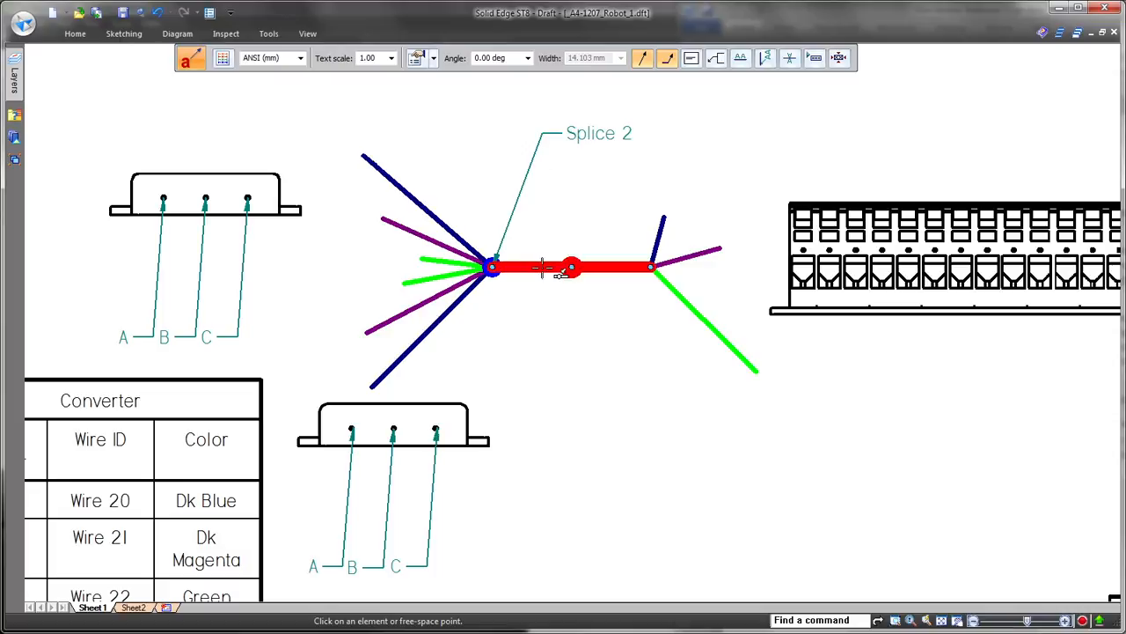
{"action": "left_click", "coordinate": [543, 268]}
{"action": "left_click", "coordinate": [563, 362]}
{"action": "left_click", "coordinate": [704, 322]}
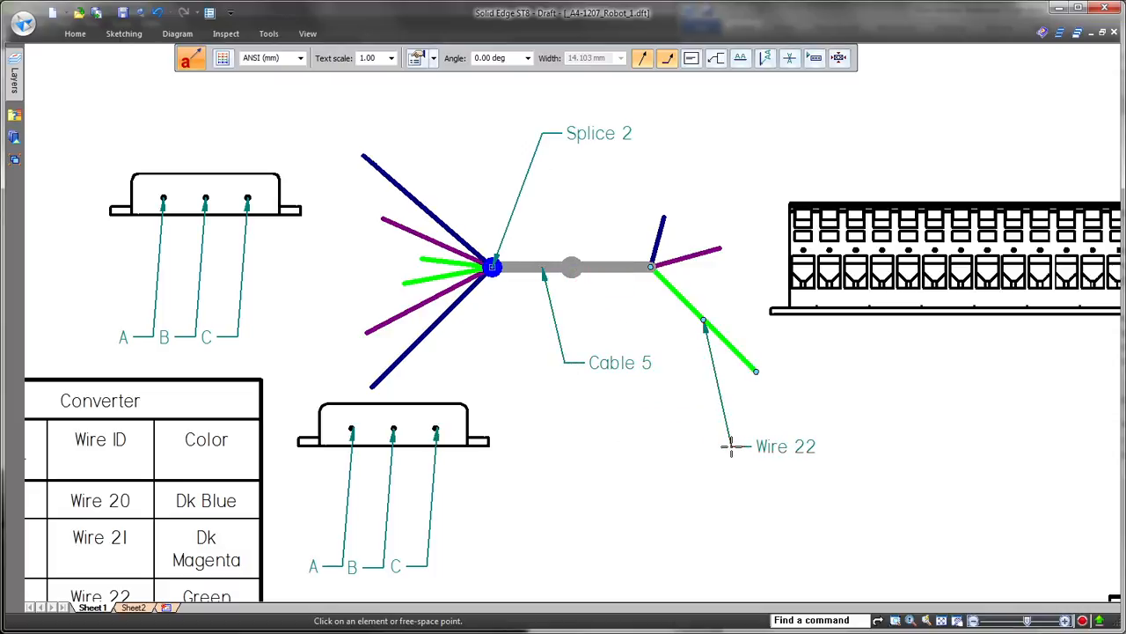
{"action": "key", "text": "Escape"}
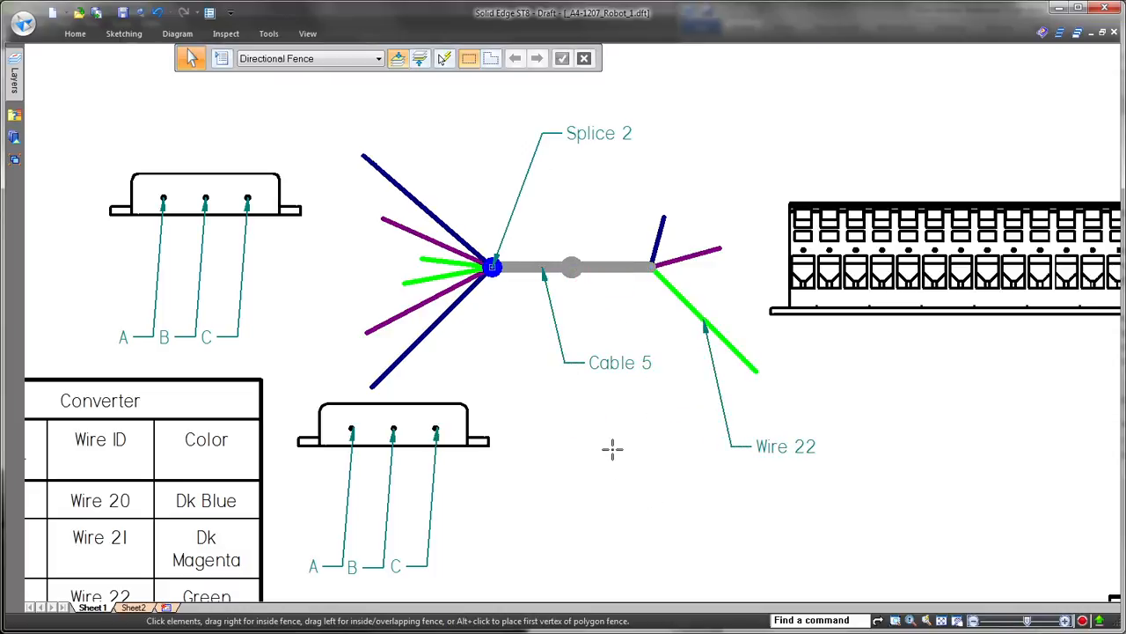
Step: Place a 1:1 nailboard view of the robot harness on Sheet2, with the largest diameter as main run and a 400 x 350 mm board
{"action": "scroll", "coordinate": [603, 413], "scroll_direction": "down", "scroll_amount": 4}
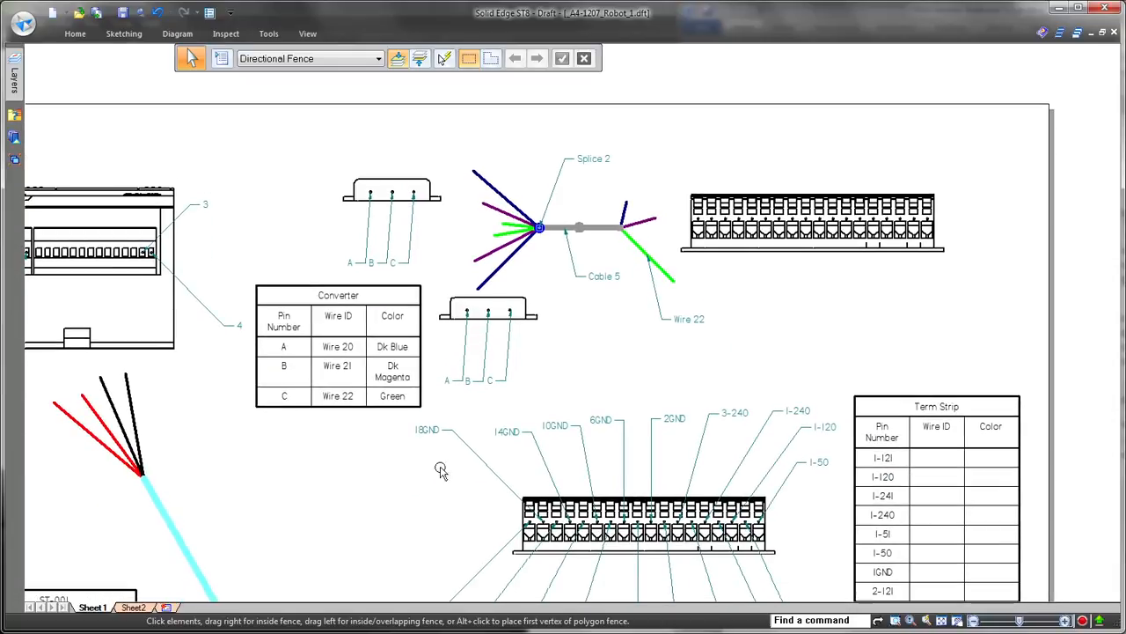
{"action": "left_click", "coordinate": [141, 608]}
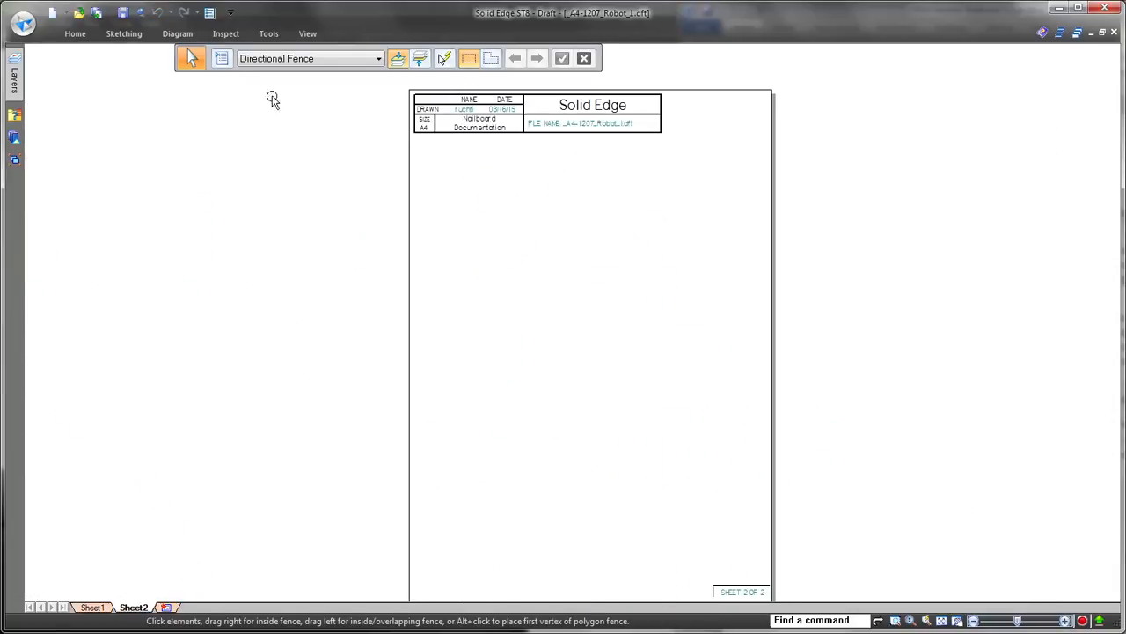
{"action": "left_click", "coordinate": [177, 33]}
{"action": "left_click", "coordinate": [118, 77]}
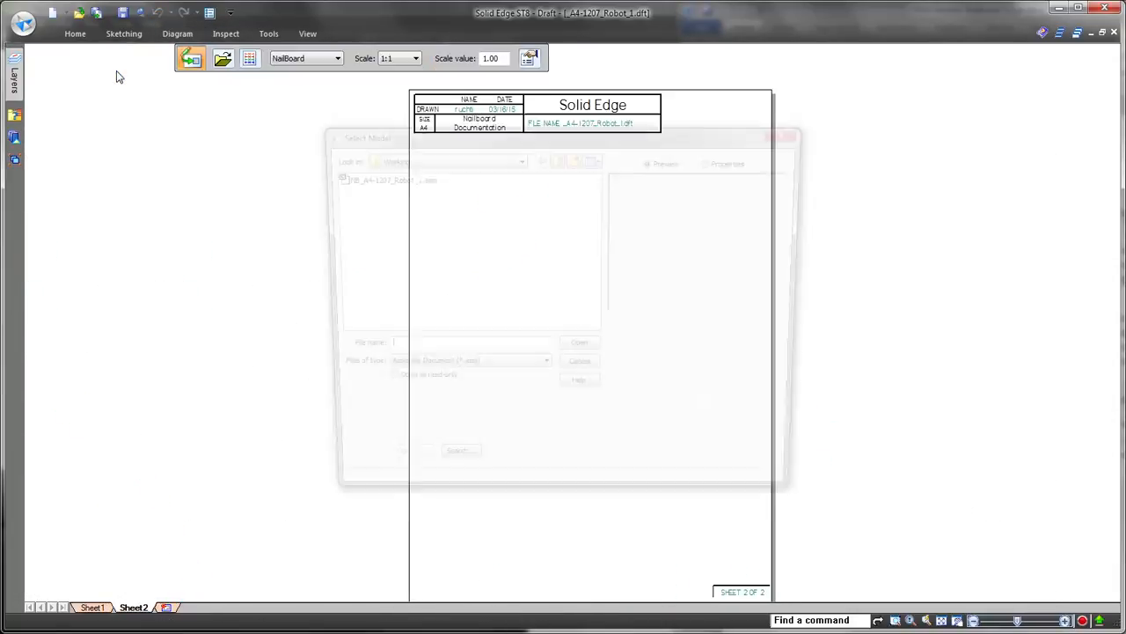
{"action": "double_click", "coordinate": [375, 180]}
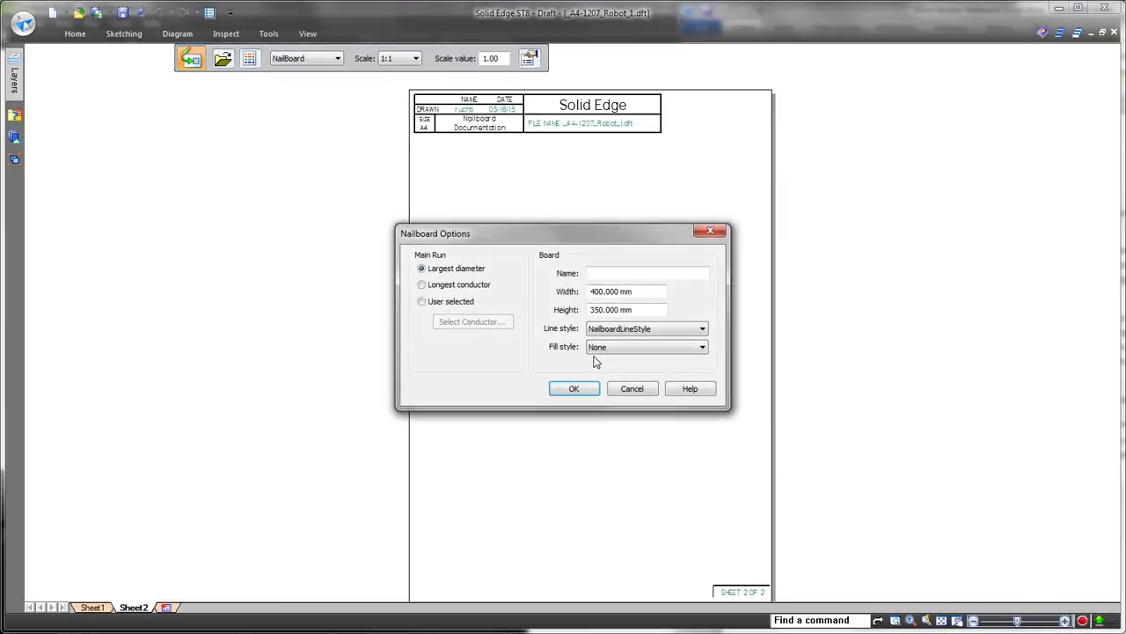
{"action": "left_click", "coordinate": [575, 389]}
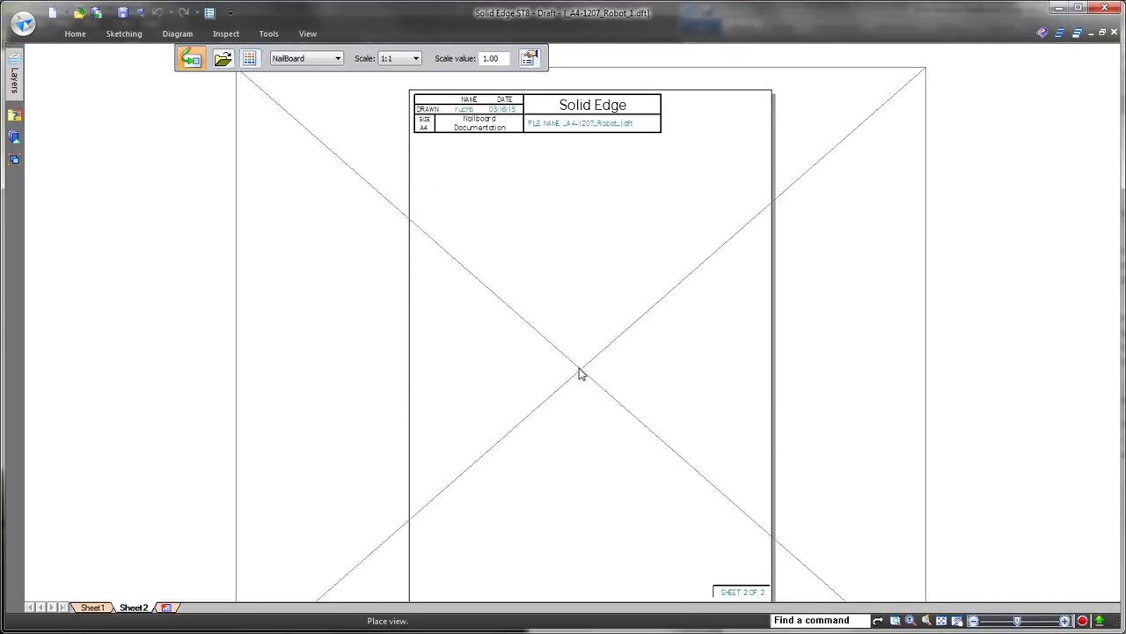
{"action": "scroll", "coordinate": [533, 246], "scroll_direction": "down", "scroll_amount": 2}
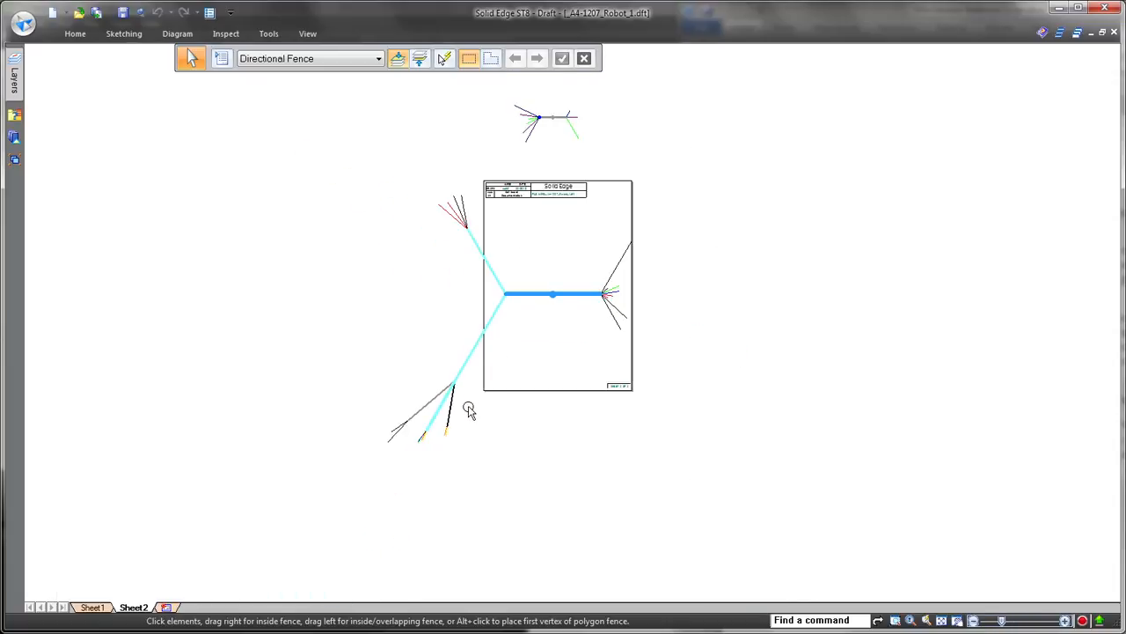
Step: Set the nailboard view's scale to 1:2
{"action": "left_click", "coordinate": [467, 420]}
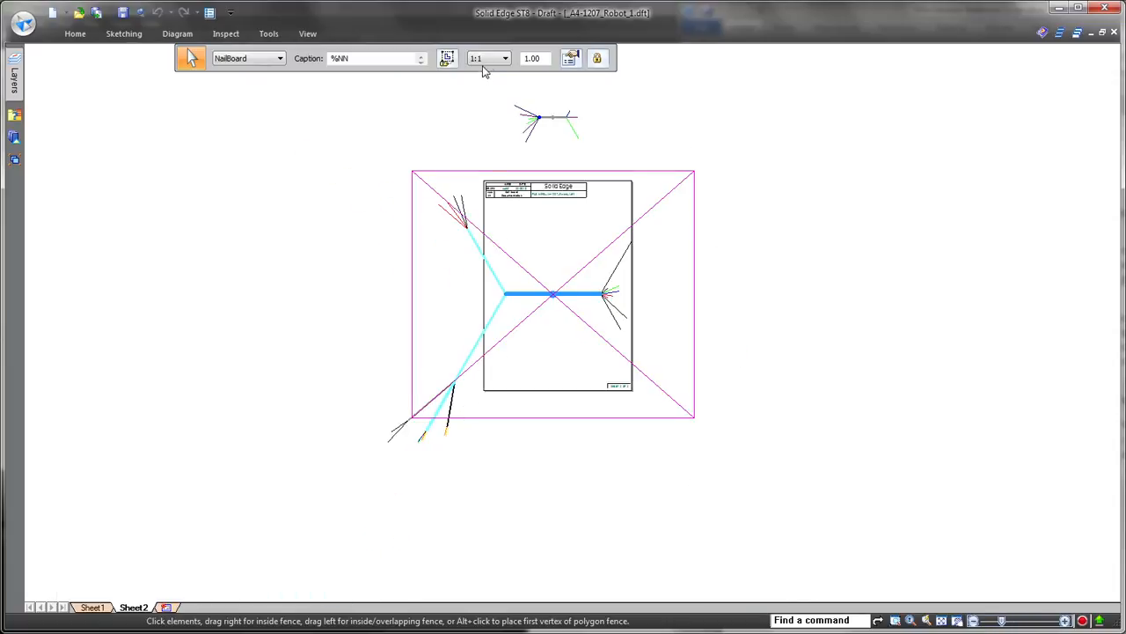
{"action": "left_click", "coordinate": [496, 57]}
{"action": "left_click", "coordinate": [483, 131]}
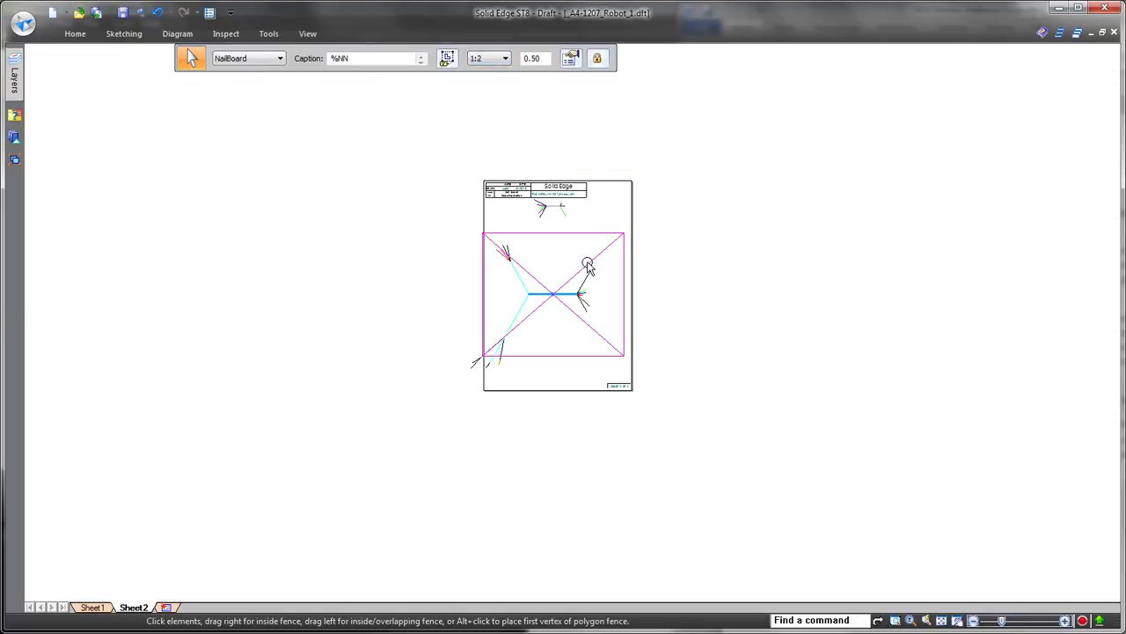
Step: Move the small converter harness away from the title block, into the free space above the main run
{"action": "scroll", "coordinate": [587, 266], "scroll_direction": "up", "scroll_amount": 3}
{"action": "key", "text": "Escape"}
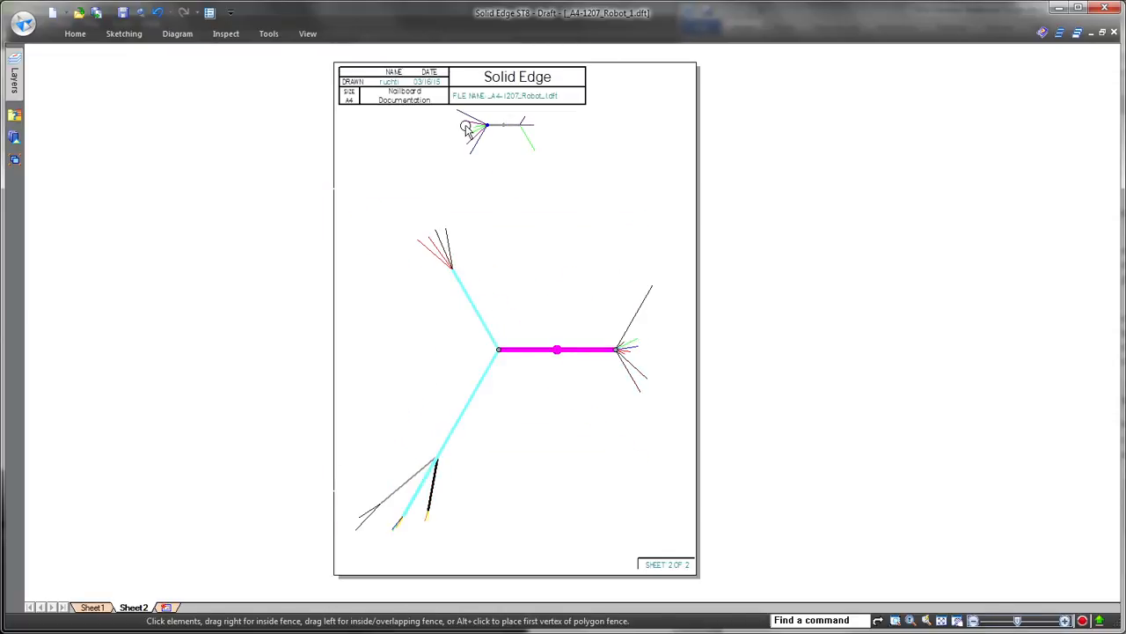
{"action": "left_click_drag", "start_coordinate": [513, 128], "coordinate": [565, 208]}
{"action": "left_click", "coordinate": [757, 269]}
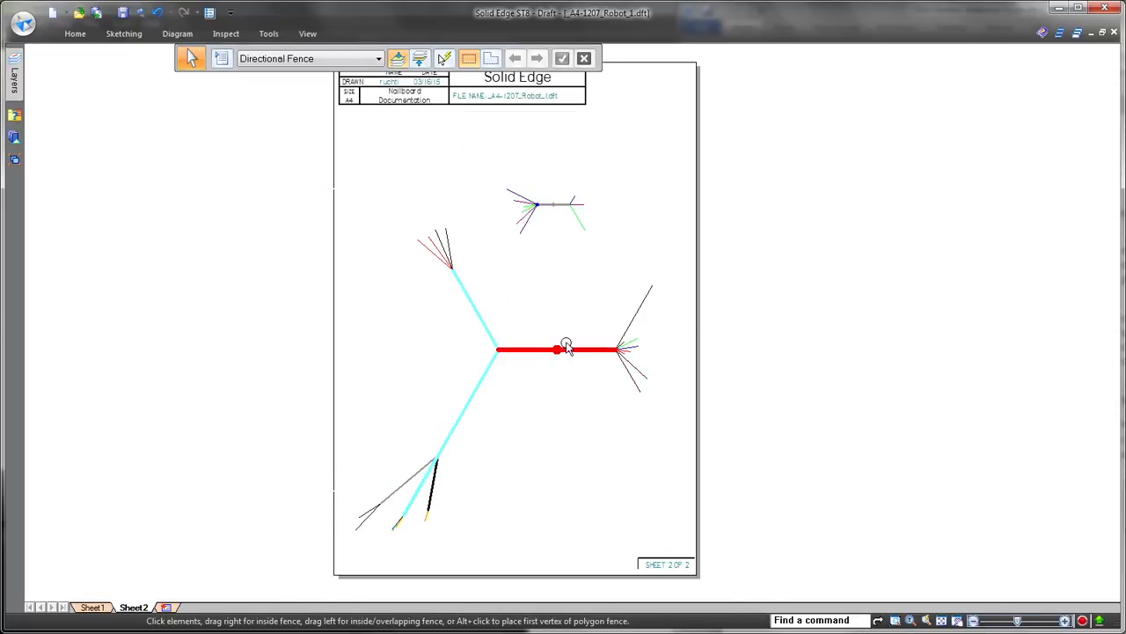
Step: Generate a Wire Run List conductor table from the nailboard view on separate table sheets
{"action": "scroll", "coordinate": [566, 343], "scroll_direction": "up", "scroll_amount": 2}
{"action": "scroll", "coordinate": [564, 262], "scroll_direction": "down", "scroll_amount": 1}
{"action": "middle_click_drag", "start_coordinate": [555, 273], "coordinate": [564, 228]}
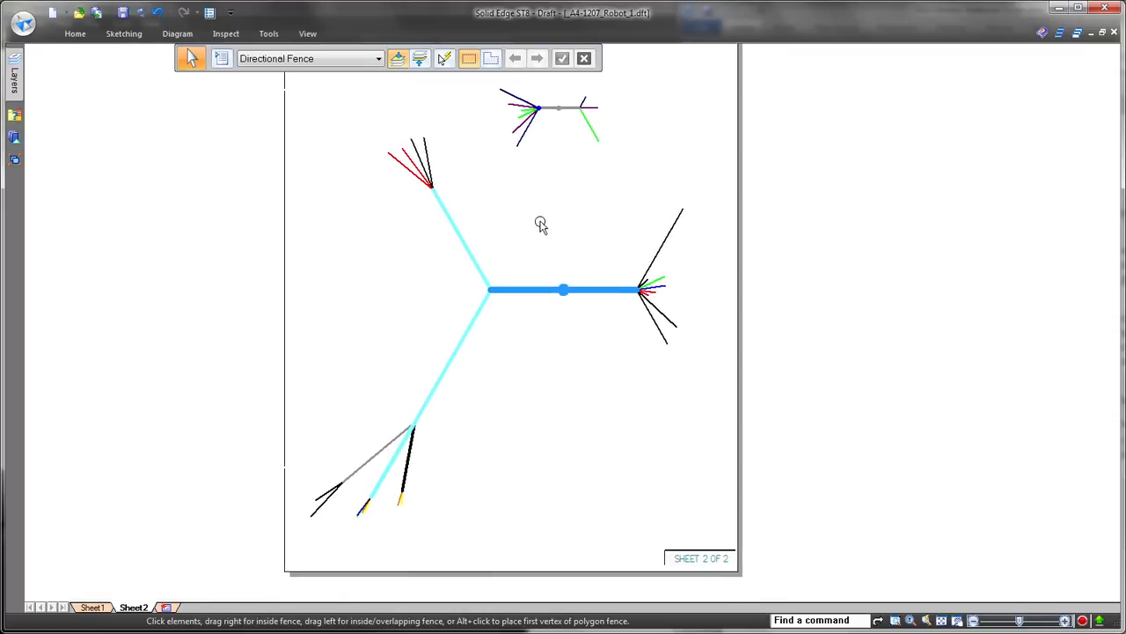
{"action": "left_click", "coordinate": [177, 33]}
{"action": "left_click", "coordinate": [255, 69]}
{"action": "left_click", "coordinate": [482, 279]}
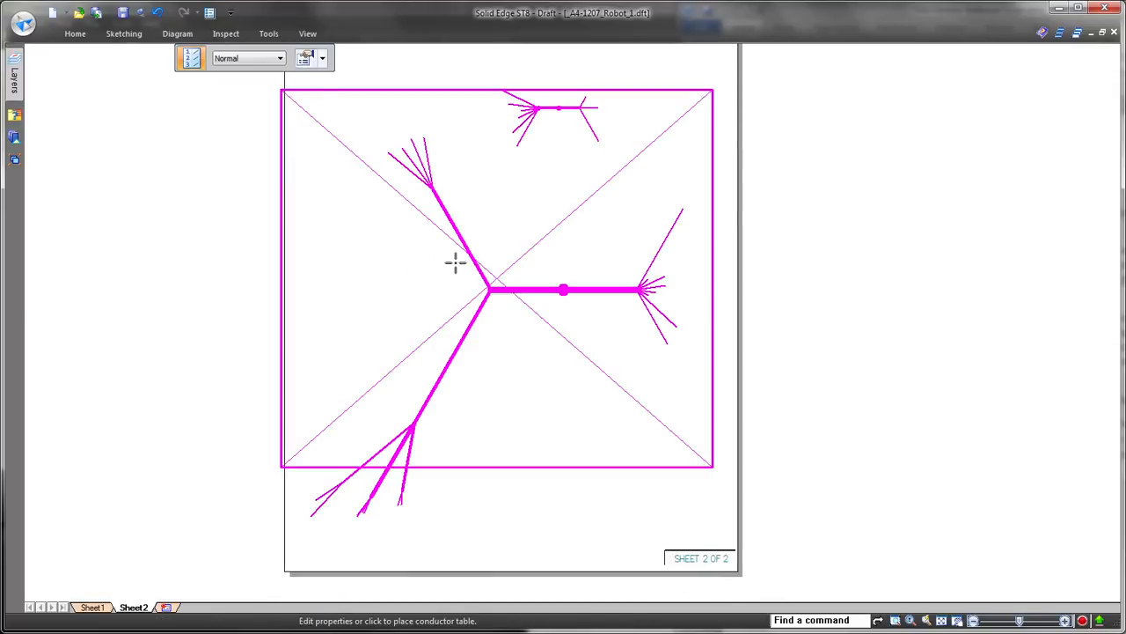
{"action": "left_click", "coordinate": [323, 60]}
{"action": "left_click", "coordinate": [337, 84]}
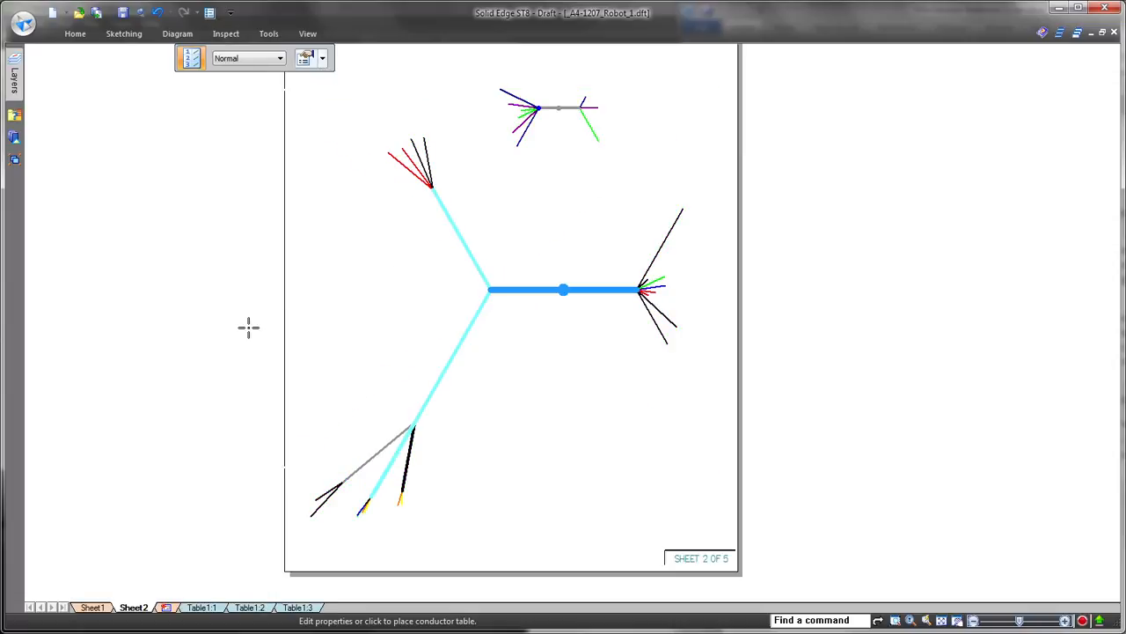
{"action": "key", "text": "Escape"}
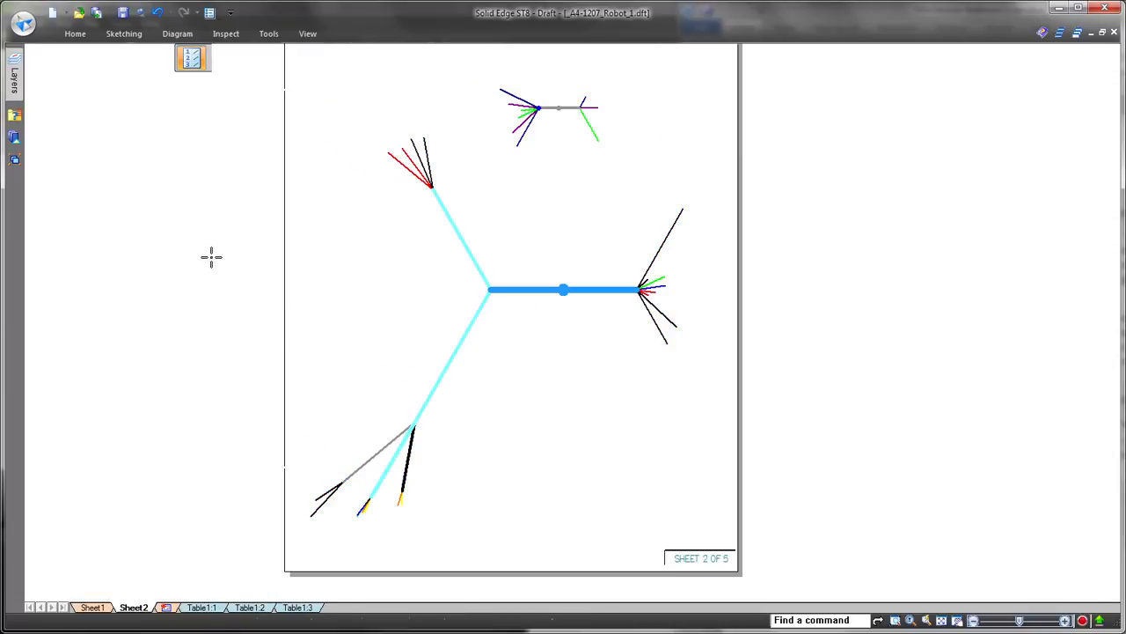
Step: Review the Wire Run List on the three table sheets and return to Sheet1
{"action": "left_click", "coordinate": [208, 607]}
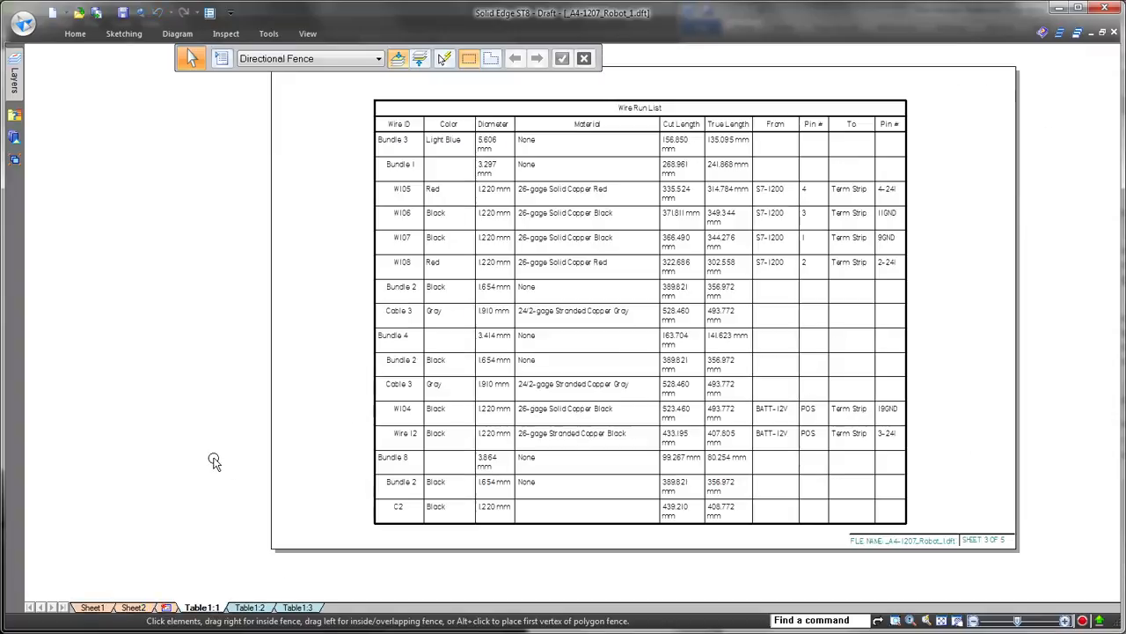
{"action": "left_click", "coordinate": [251, 607]}
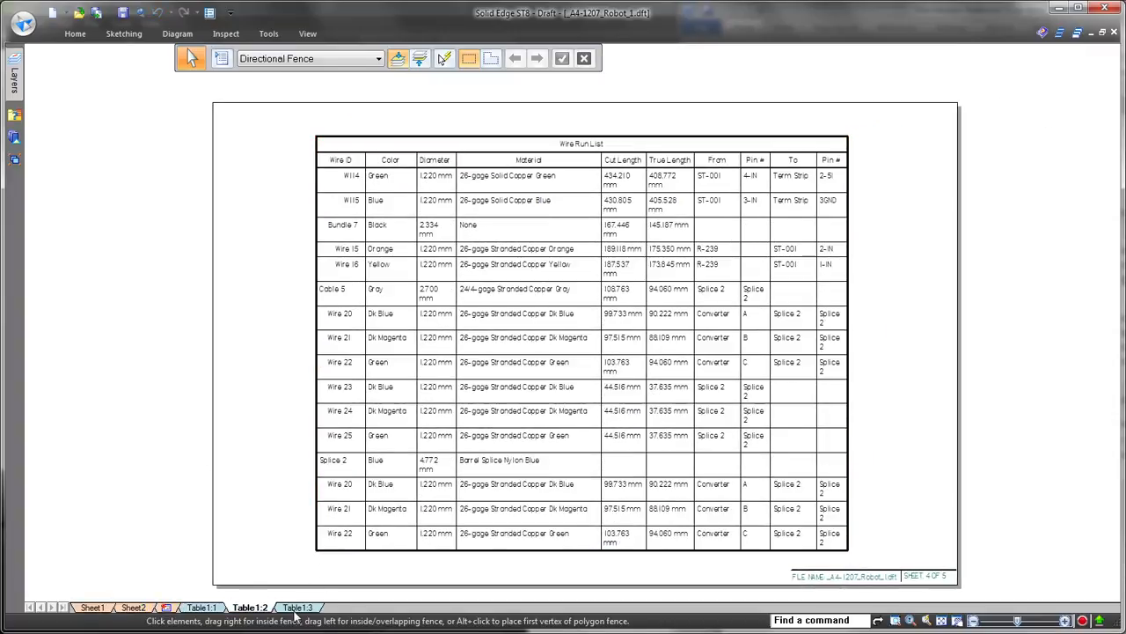
{"action": "left_click", "coordinate": [297, 607]}
{"action": "left_click", "coordinate": [208, 608]}
{"action": "left_click", "coordinate": [93, 607]}
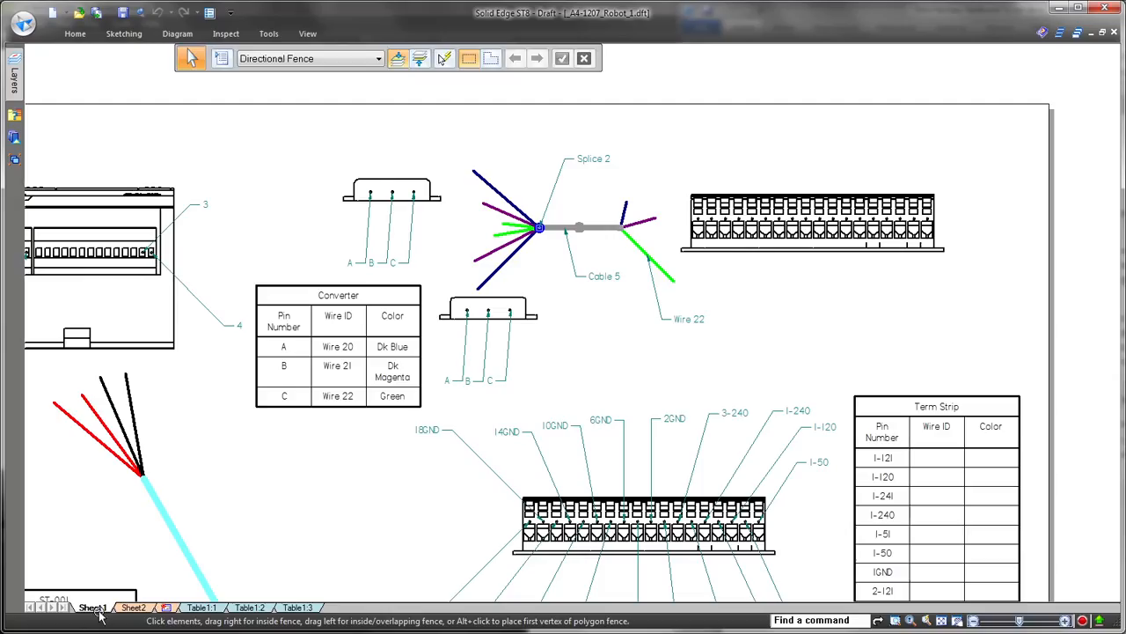